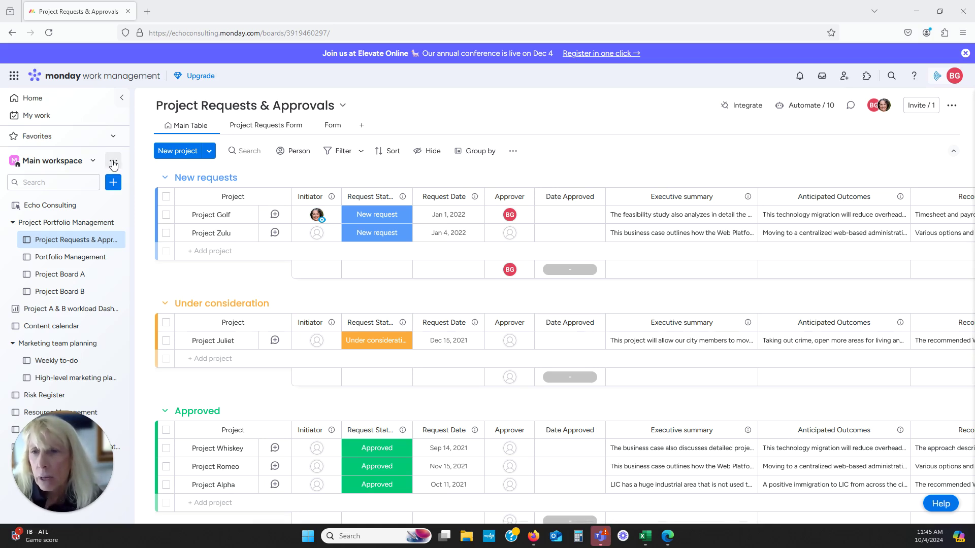
Step: Add a new open workspace with the name New Workspace
{"action": "left_click", "coordinate": [113, 164]}
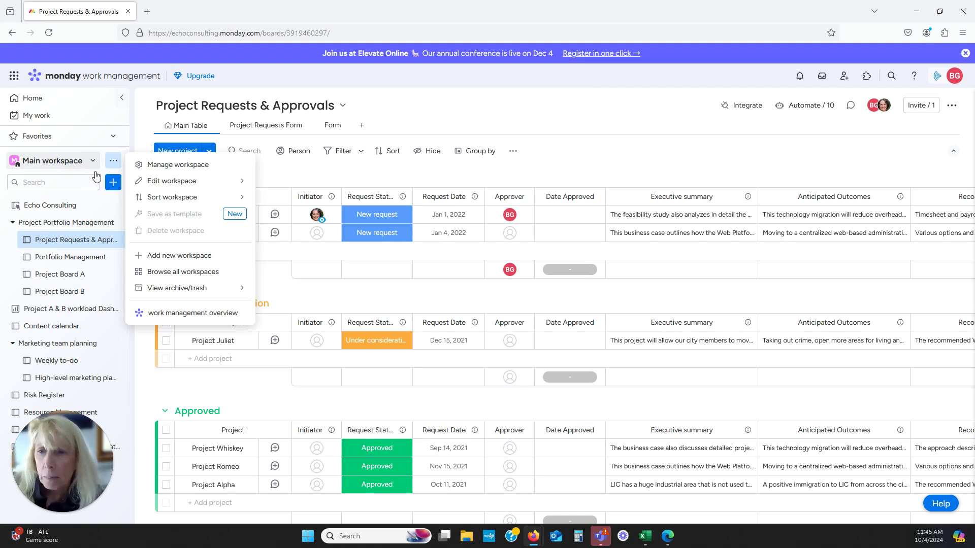
{"action": "left_click", "coordinate": [198, 256]}
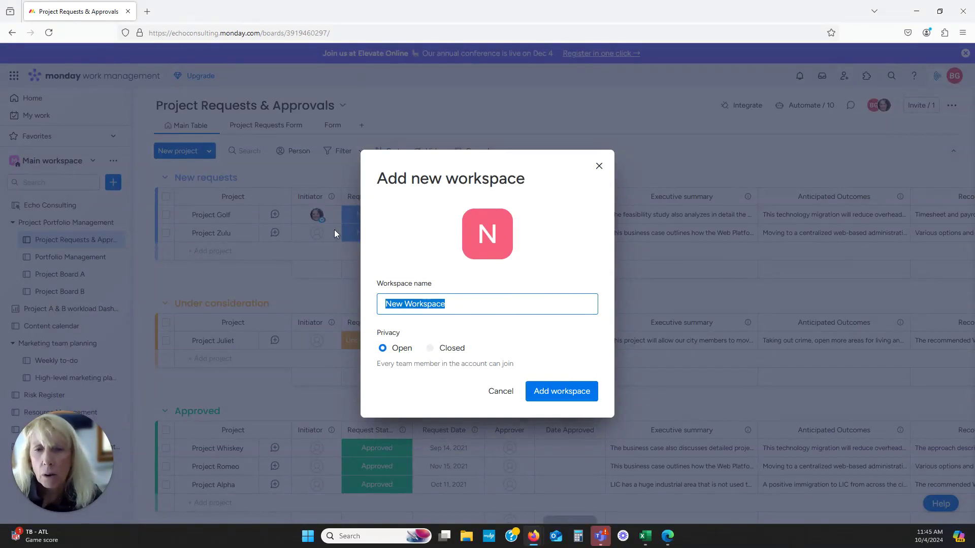
{"action": "left_click", "coordinate": [453, 302]}
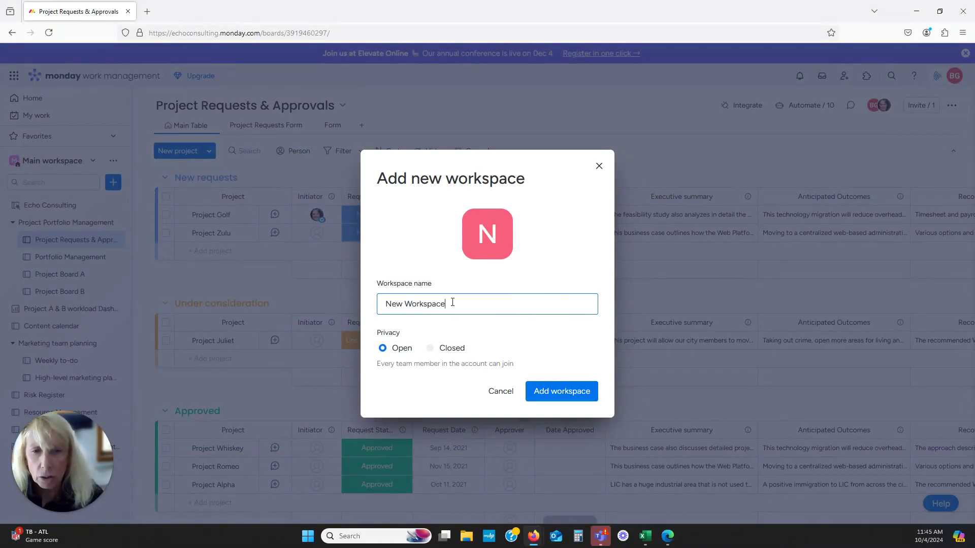
{"action": "left_click", "coordinate": [559, 394]}
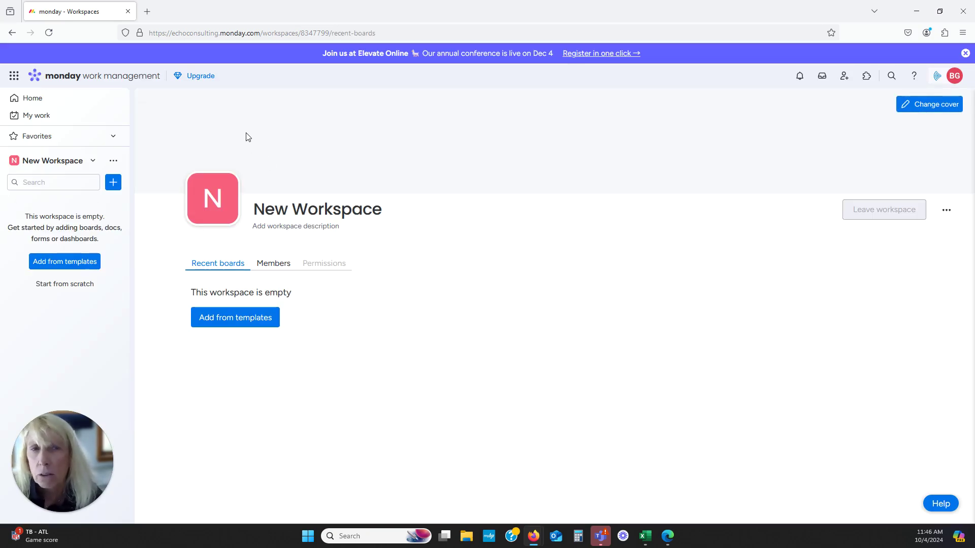
Step: Create a main board named New Project Request Intake Board in the new workspace, set to manage Projects
{"action": "left_click", "coordinate": [113, 184]}
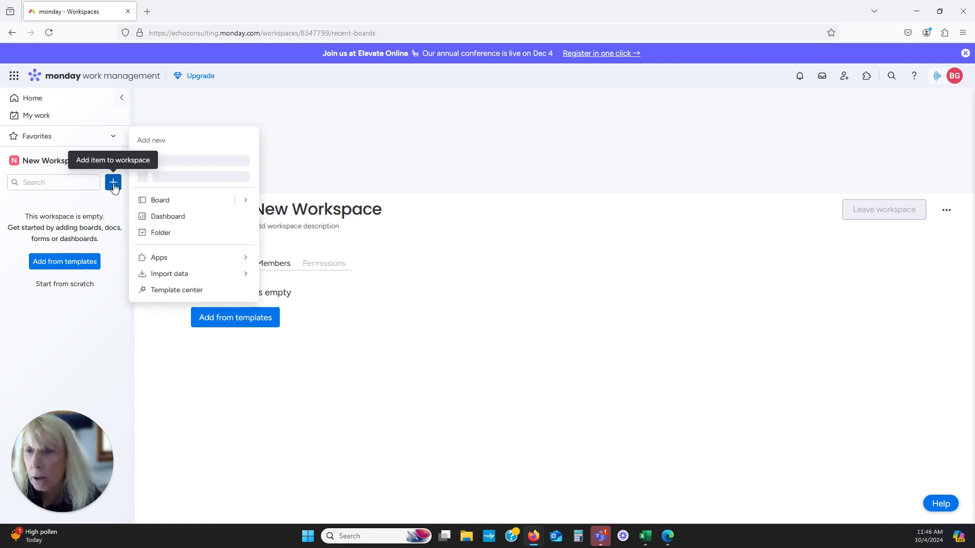
{"action": "left_click", "coordinate": [143, 201]}
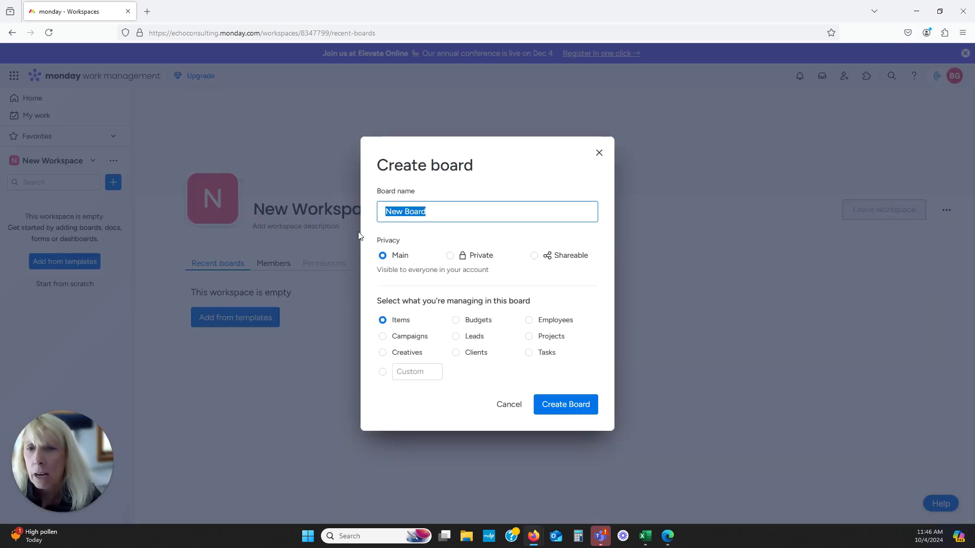
{"action": "left_click", "coordinate": [406, 211]}
{"action": "type", "text": "Project "}
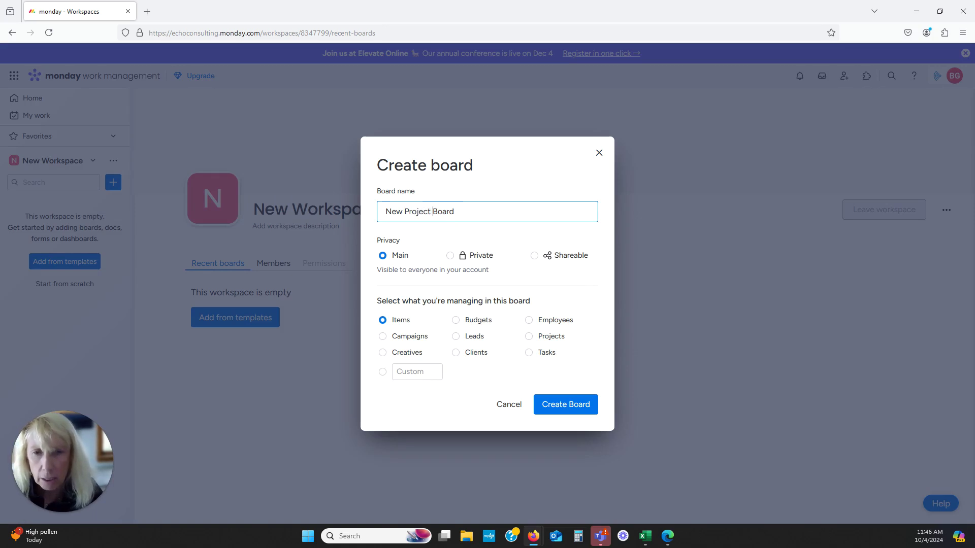
{"action": "type", "text": "R"}
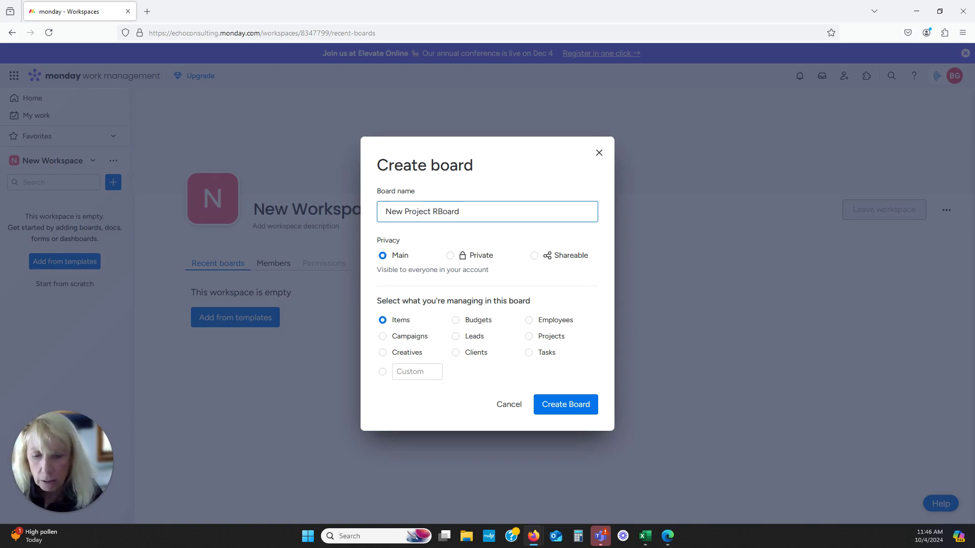
{"action": "type", "text": "equest Int"}
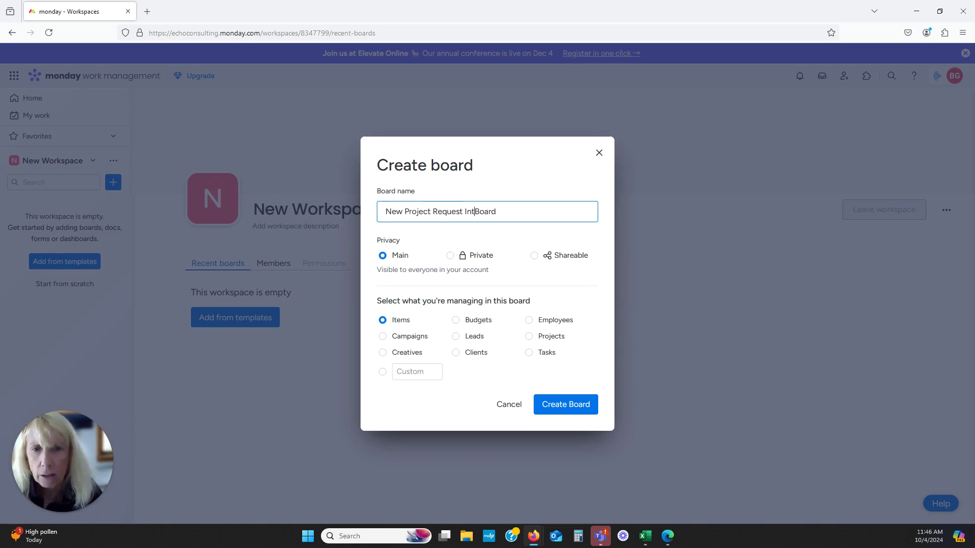
{"action": "type", "text": "ake"}
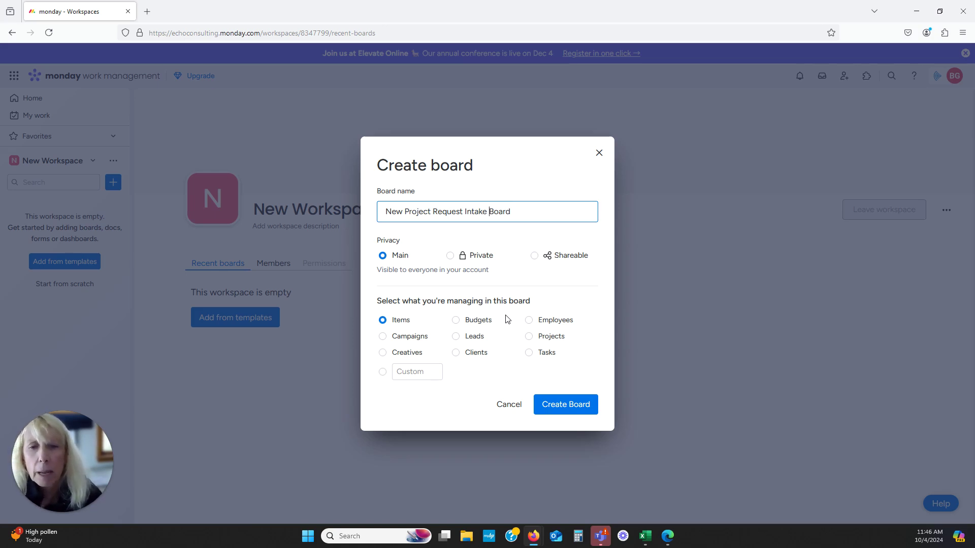
{"action": "left_click", "coordinate": [528, 337]}
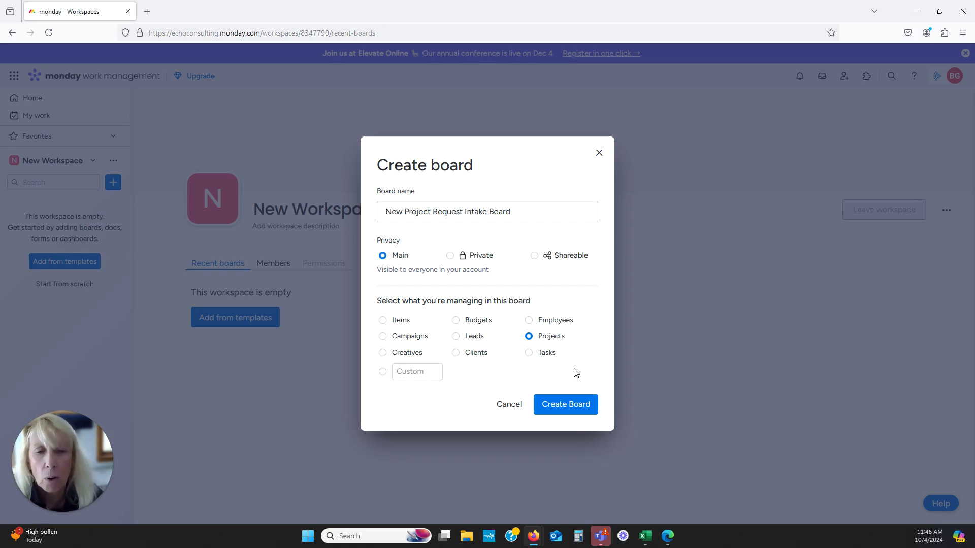
{"action": "left_click", "coordinate": [569, 409]}
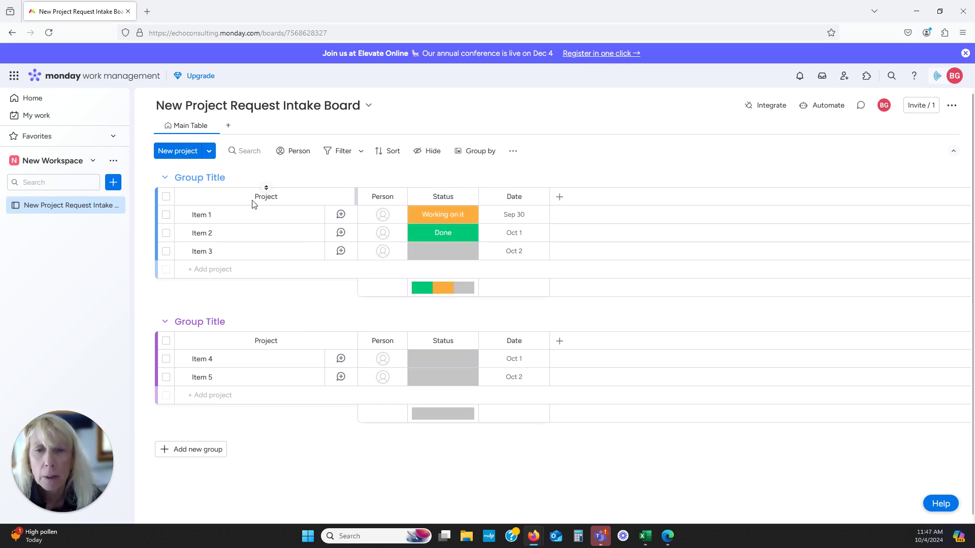
Step: Return to the home page and open the recently visited Project Requests & Approvals board
{"action": "left_click", "coordinate": [37, 99]}
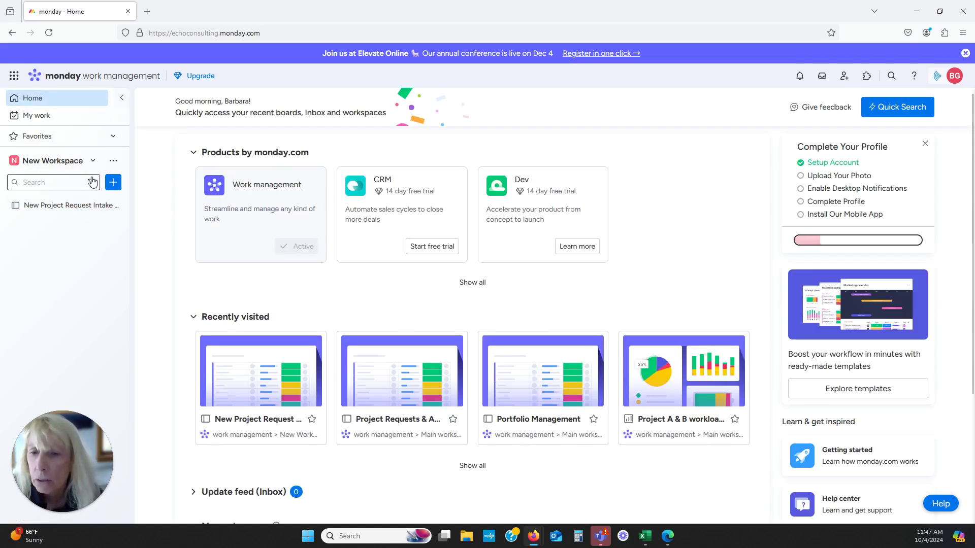
{"action": "left_click", "coordinate": [368, 373]}
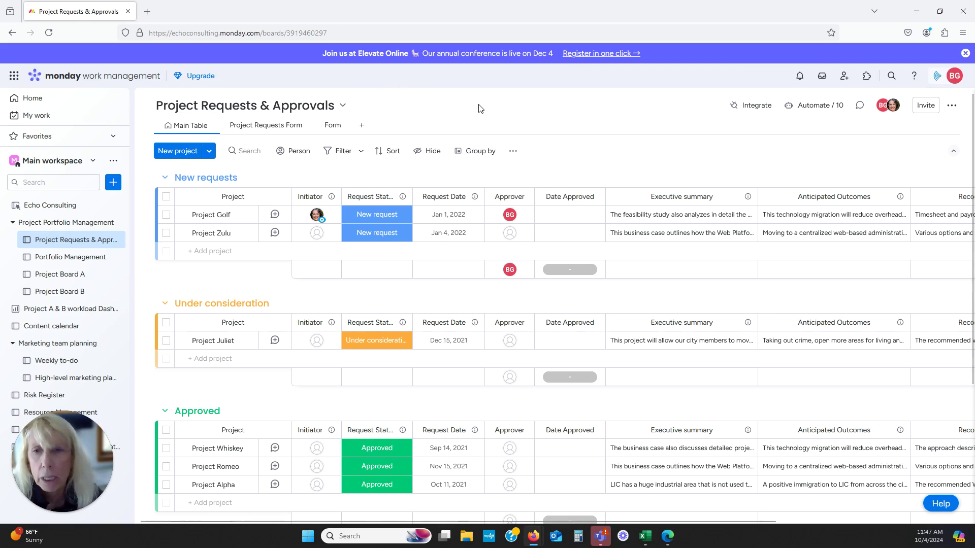
Step: Examine the board's columns from Initiator to Approved Budget, including Project Golf's request status choices and recommendation text
{"action": "left_click", "coordinate": [310, 197]}
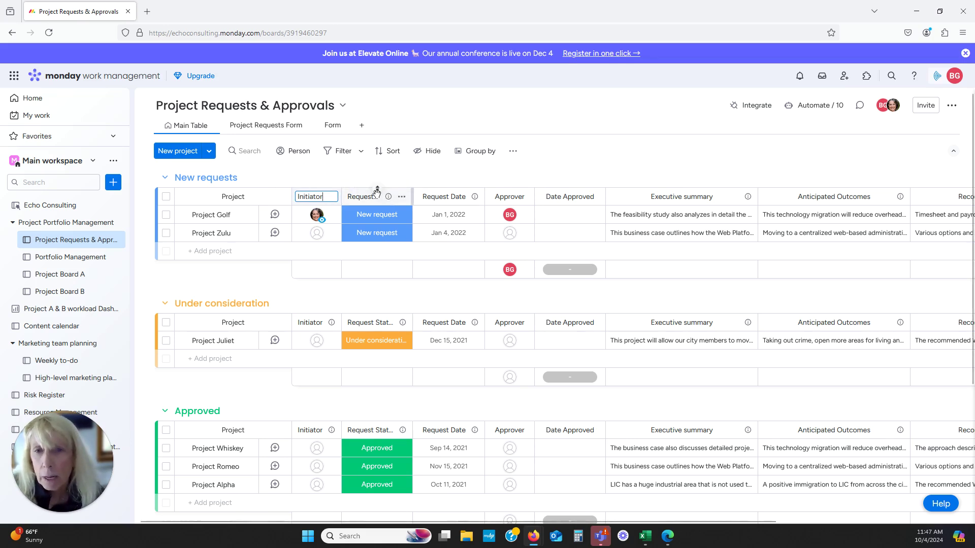
{"action": "key", "text": "Return"}
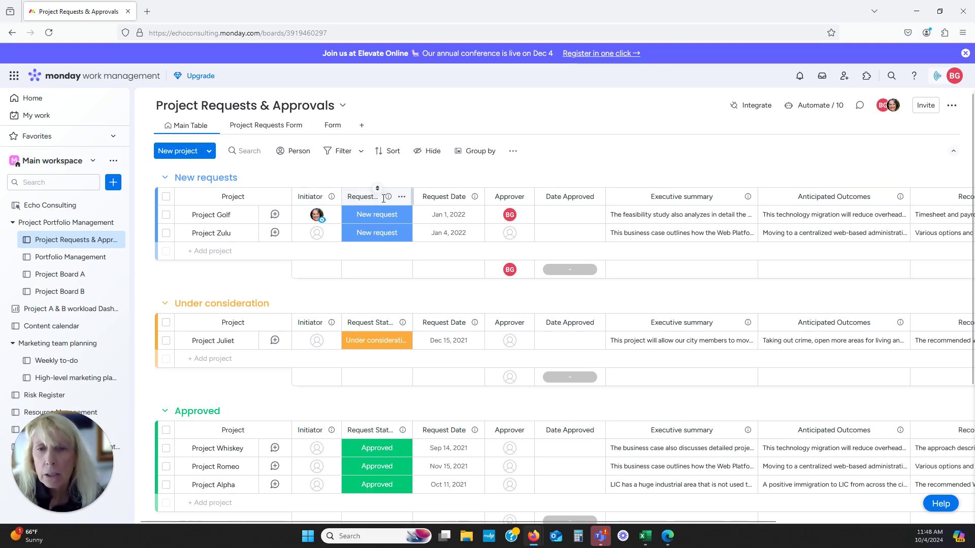
{"action": "left_click", "coordinate": [387, 215]}
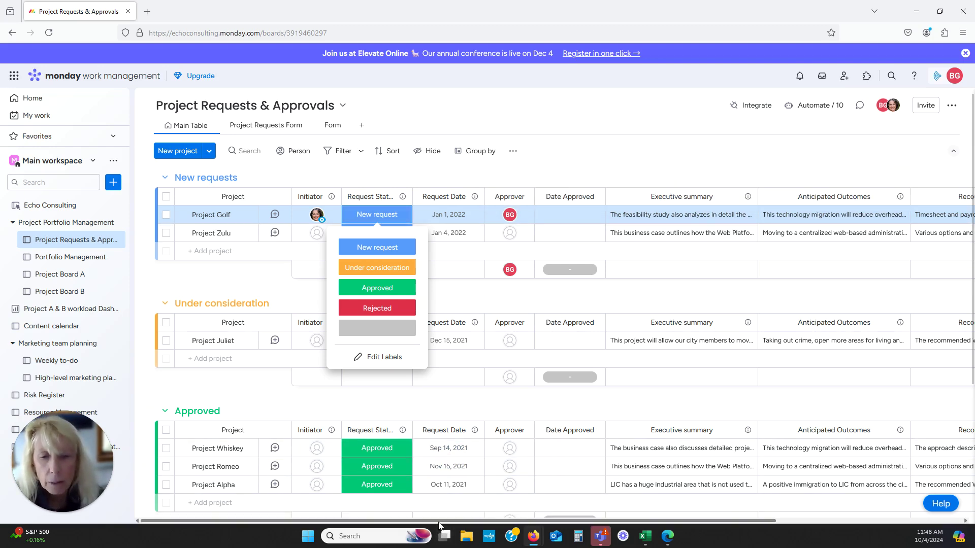
{"action": "left_click_drag", "start_coordinate": [445, 520], "coordinate": [629, 521]}
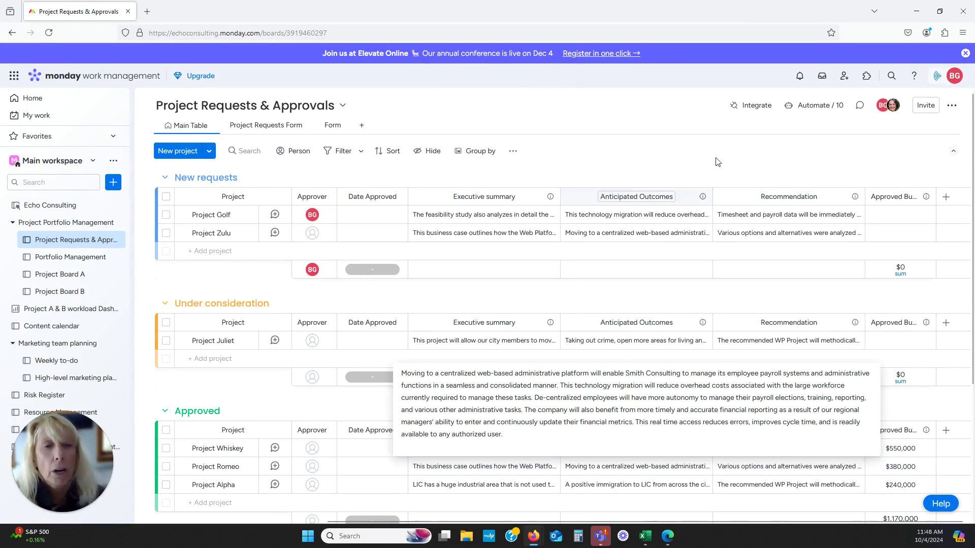
{"action": "left_click", "coordinate": [790, 216]}
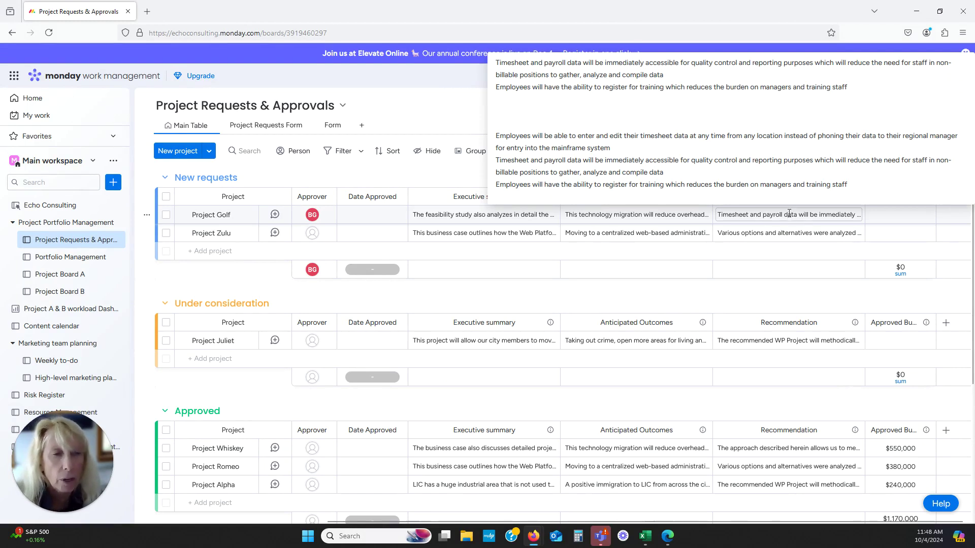
{"action": "left_click", "coordinate": [440, 105]}
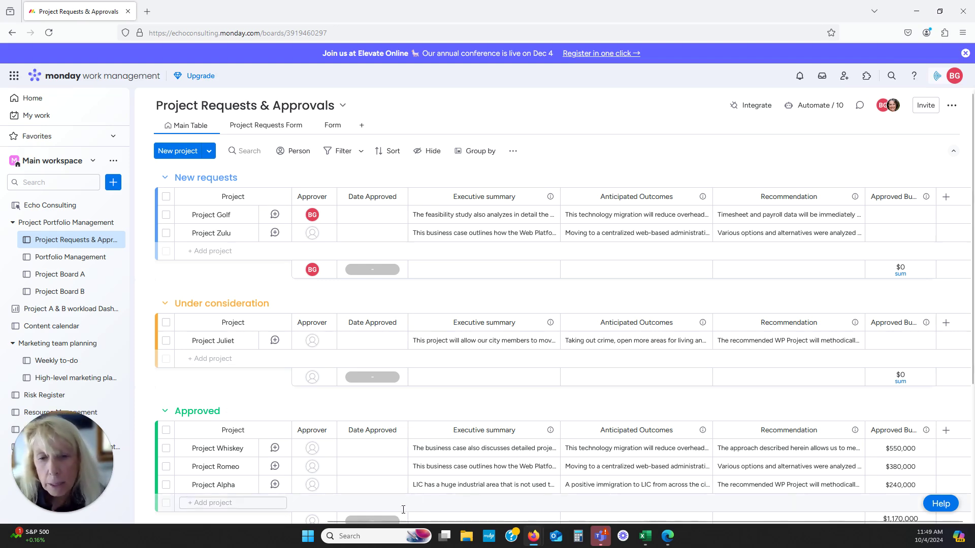
{"action": "left_click_drag", "start_coordinate": [399, 525], "coordinate": [211, 525]}
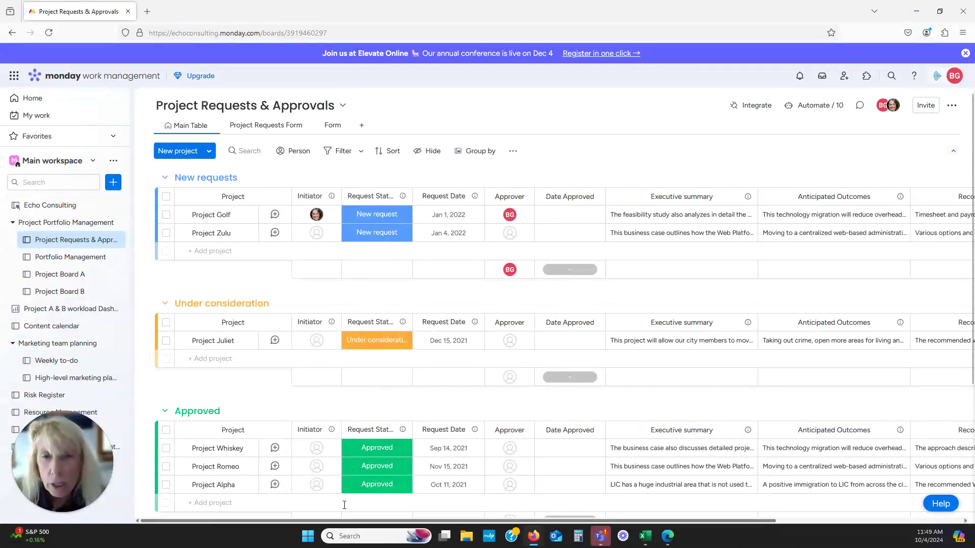
{"action": "left_click", "coordinate": [377, 214]}
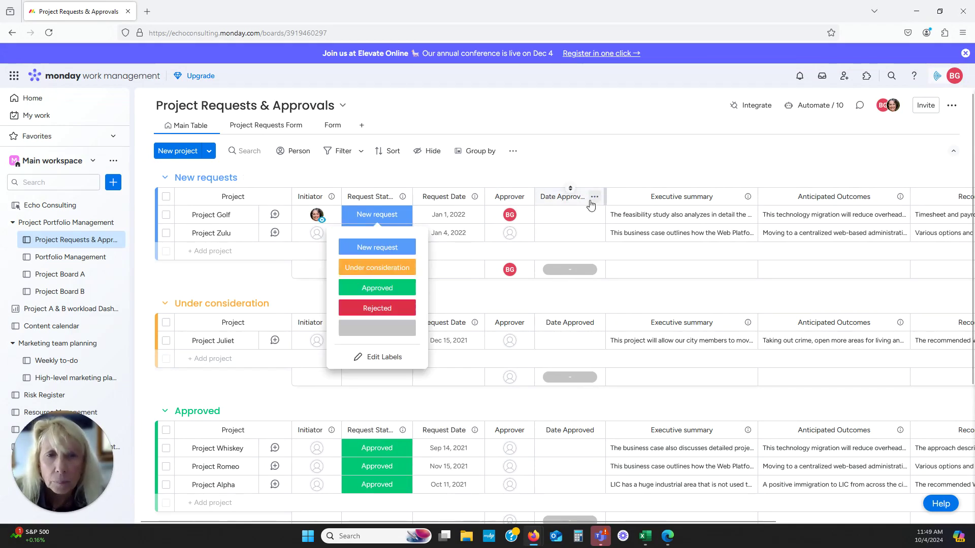
Step: Find the Text column type and add it as a column directly after Date Approved
{"action": "left_click", "coordinate": [594, 197]}
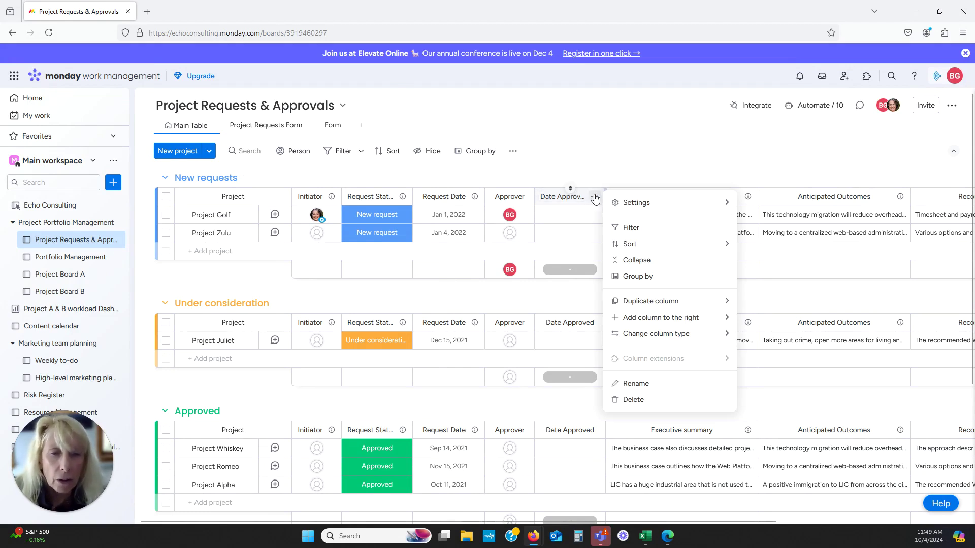
{"action": "mouse_move", "coordinate": [662, 323]}
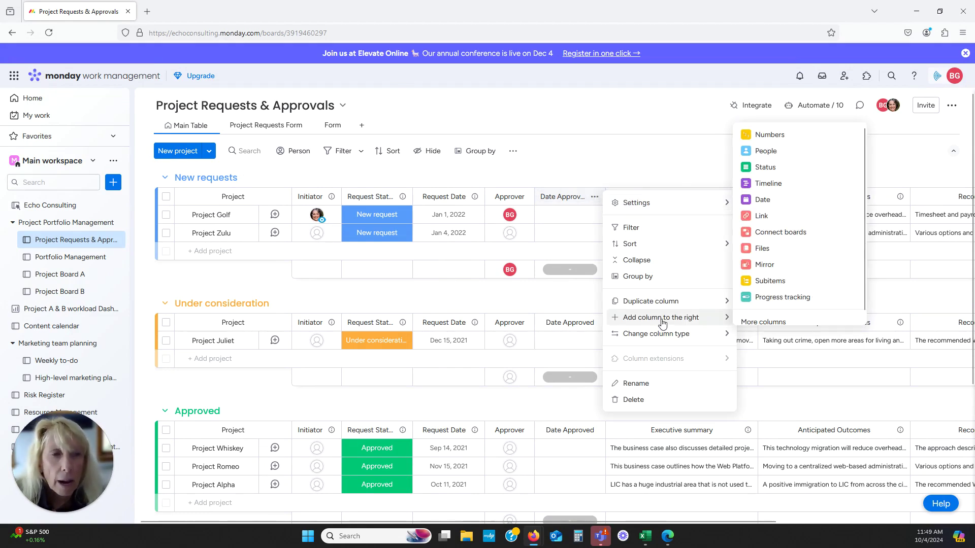
{"action": "mouse_move", "coordinate": [673, 306]}
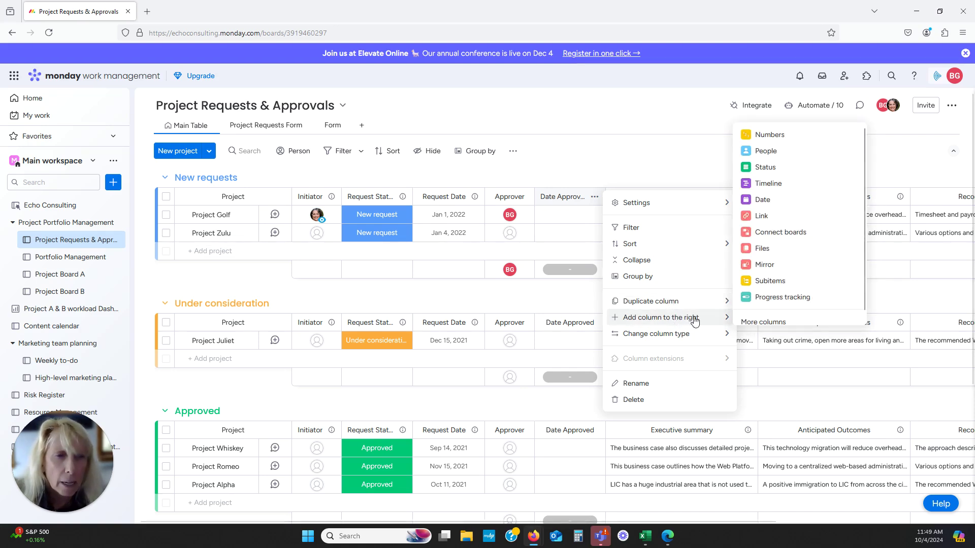
{"action": "left_click", "coordinate": [765, 323]}
{"action": "type", "text": "text"}
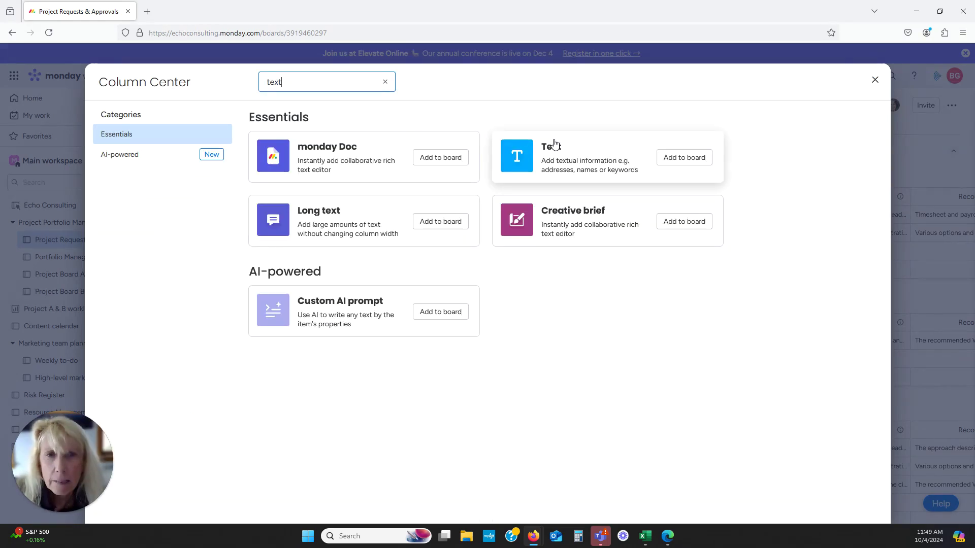
{"action": "left_click", "coordinate": [676, 158]}
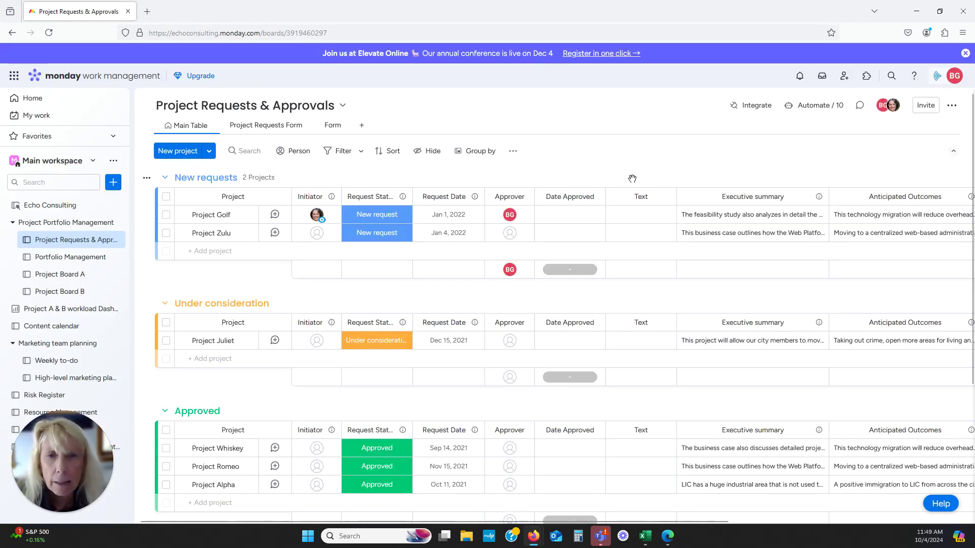
Step: Try to clear the title of the new Text column
{"action": "left_click", "coordinate": [649, 197]}
{"action": "left_click_drag", "start_coordinate": [624, 197], "coordinate": [612, 196]}
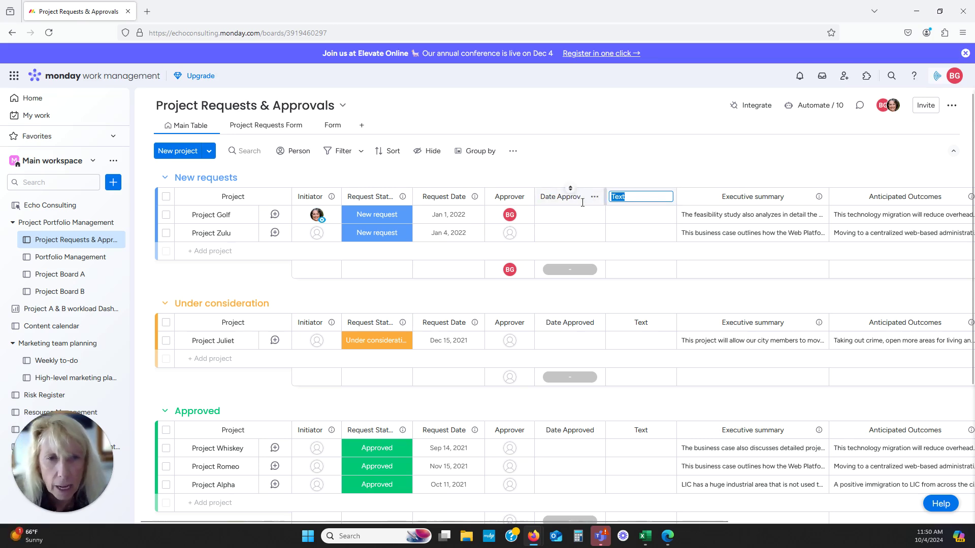
{"action": "right_click", "coordinate": [637, 197]}
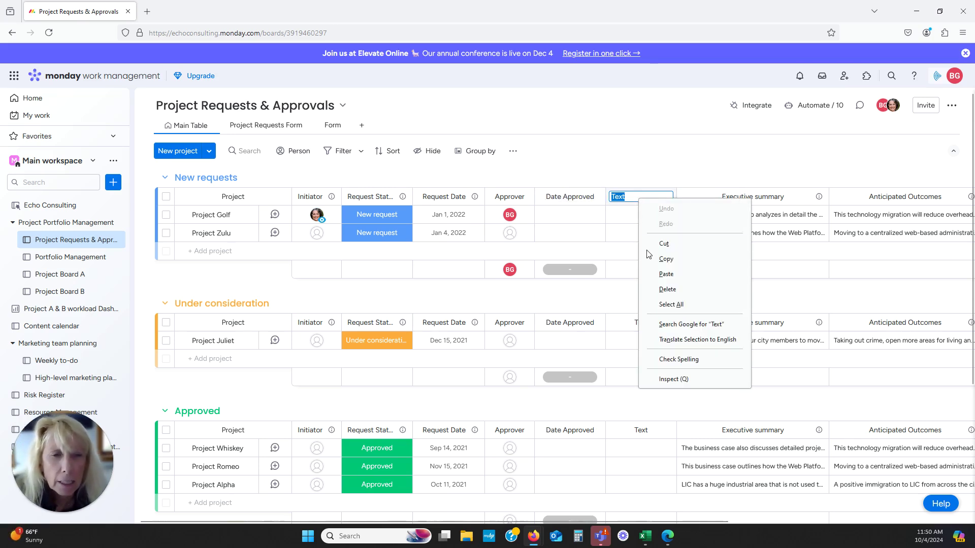
{"action": "left_click", "coordinate": [663, 245]}
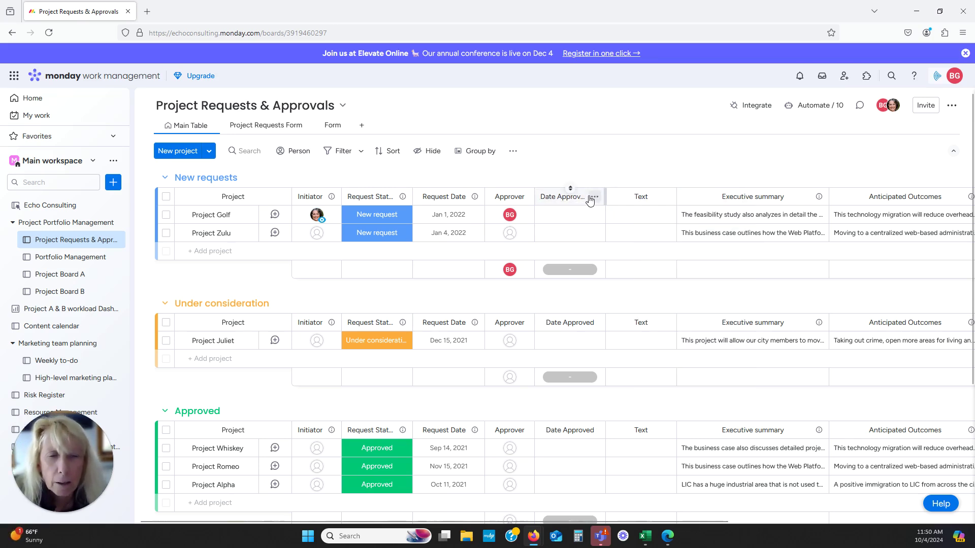
Step: Add a Status column directly after Date Approved and rename it Priority
{"action": "left_click", "coordinate": [594, 196]}
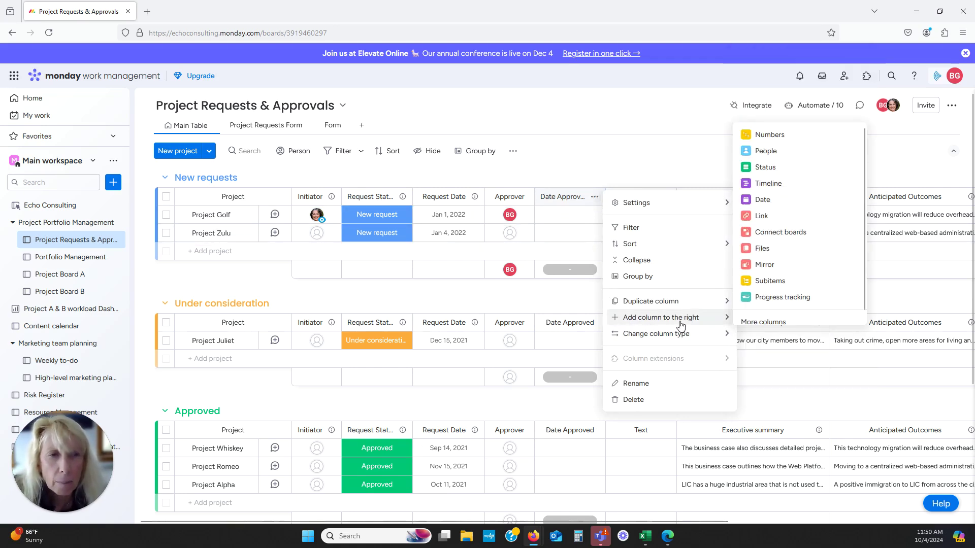
{"action": "left_click", "coordinate": [774, 171]}
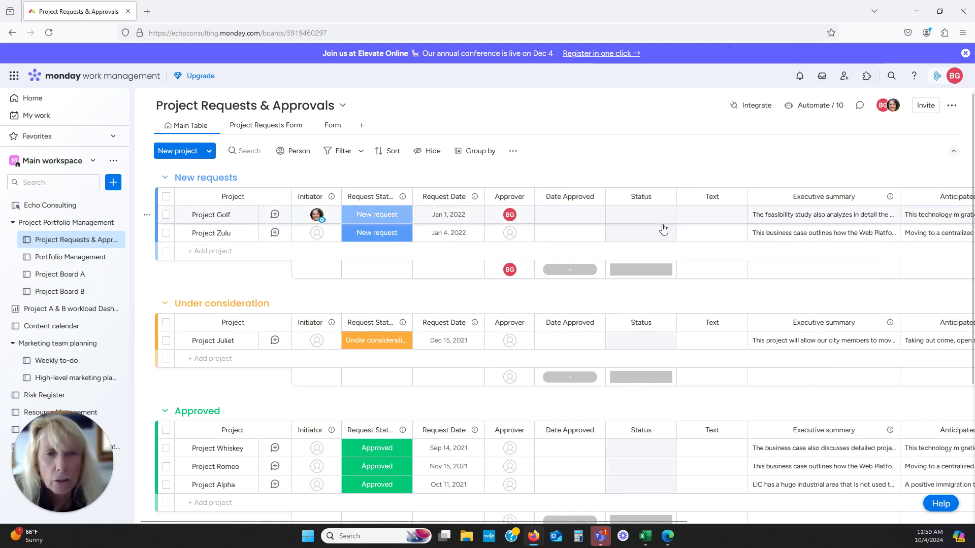
{"action": "left_click", "coordinate": [650, 197]}
{"action": "left_click_drag", "start_coordinate": [640, 195], "coordinate": [610, 198]}
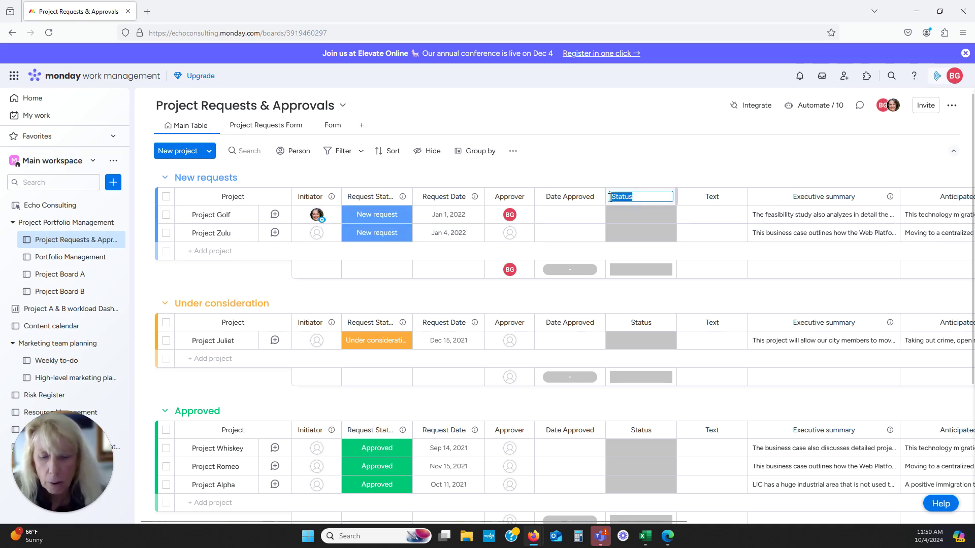
{"action": "type", "text": "Priority"}
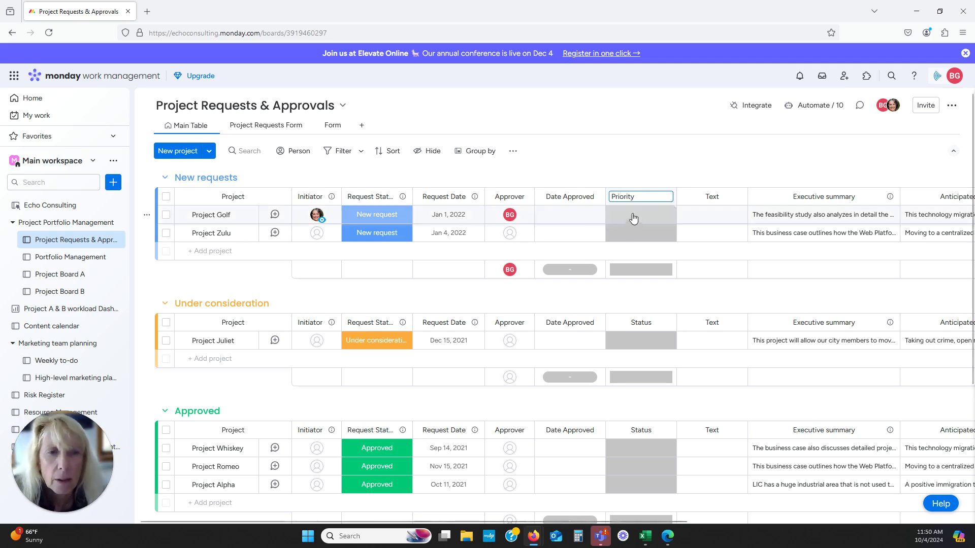
Step: Give Project Golf the Done label under Priority, and rename the labels Done, Working on it and Stuck to Low, Medium and High
{"action": "left_click", "coordinate": [637, 214]}
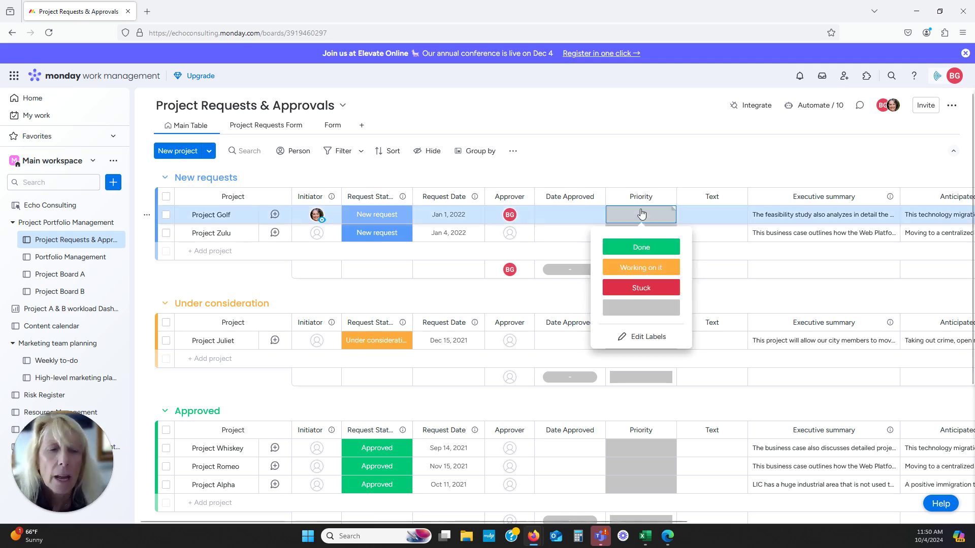
{"action": "left_click", "coordinate": [646, 248]}
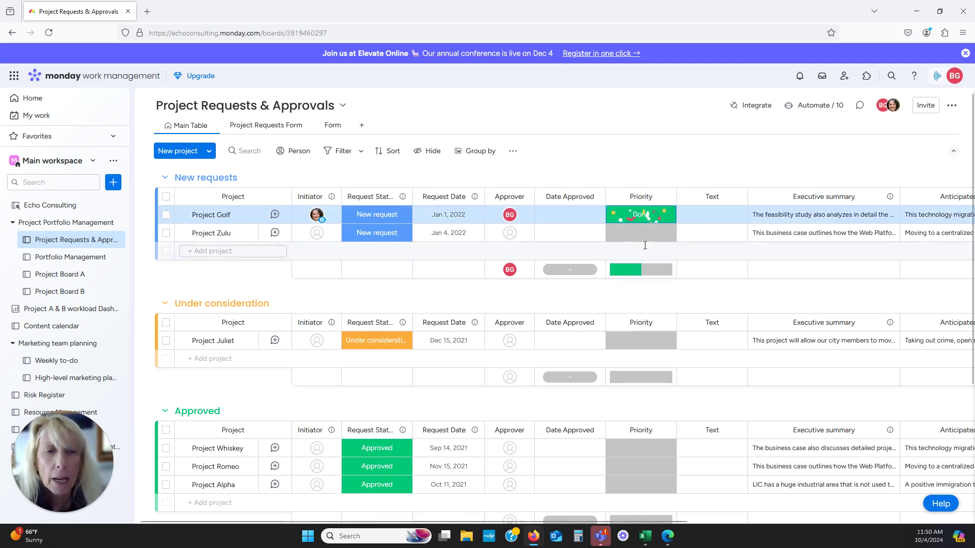
{"action": "left_click", "coordinate": [654, 220]}
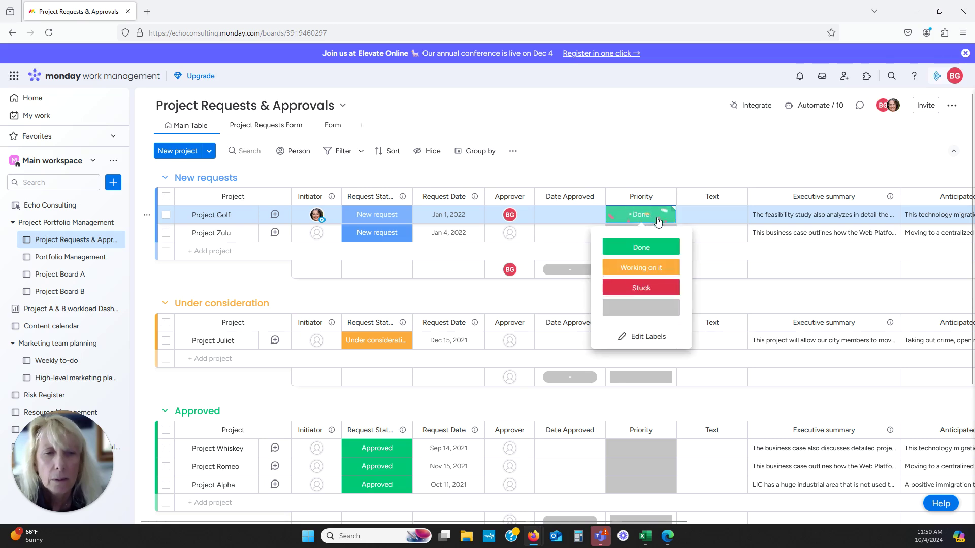
{"action": "left_click", "coordinate": [632, 337]}
{"action": "left_click_drag", "start_coordinate": [652, 247], "coordinate": [621, 247]}
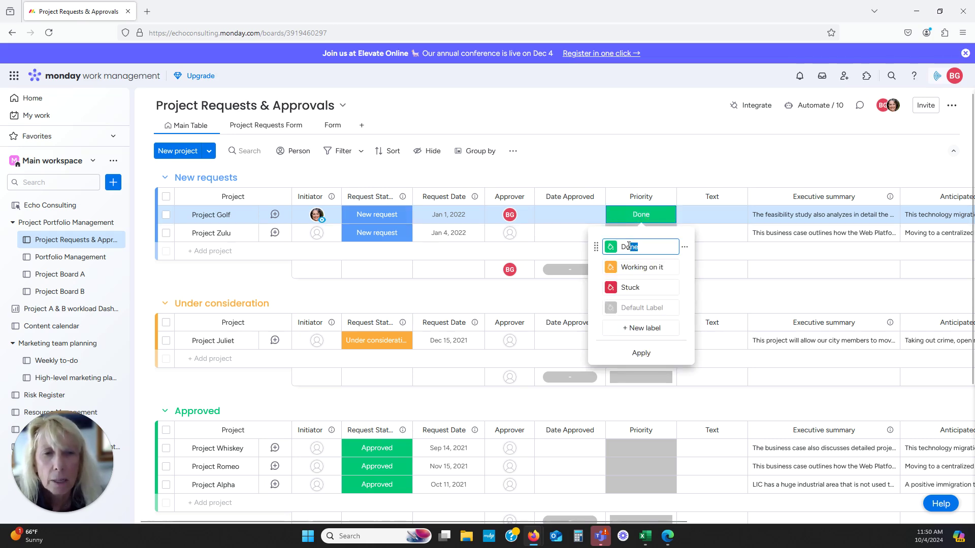
{"action": "type", "text": "Low"}
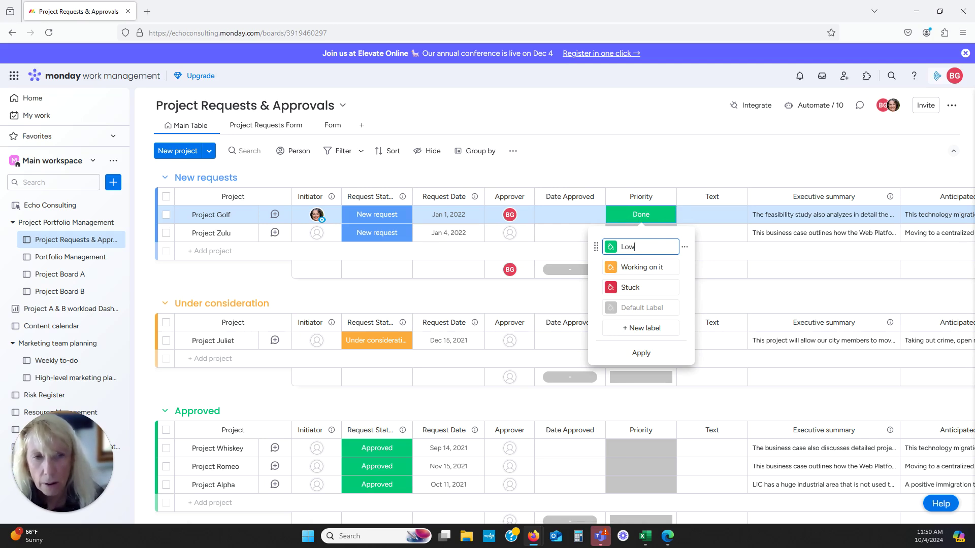
{"action": "left_click", "coordinate": [665, 267]}
{"action": "left_click_drag", "start_coordinate": [665, 267], "coordinate": [620, 288]}
{"action": "type", "text": "Medium"}
{"action": "type", "text": "High"}
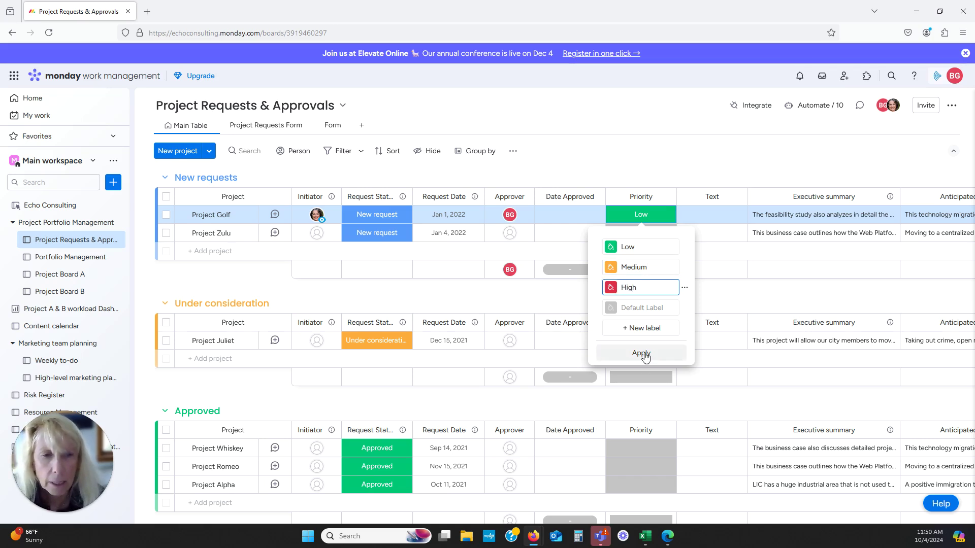
{"action": "left_click", "coordinate": [628, 351]}
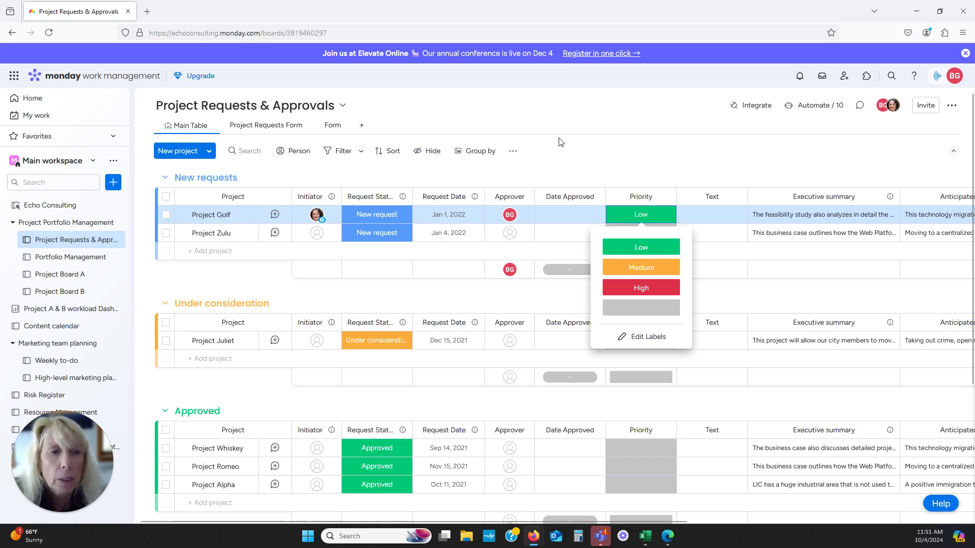
Step: Change the type of the Text column beside Priority to Date
{"action": "left_click", "coordinate": [717, 197]}
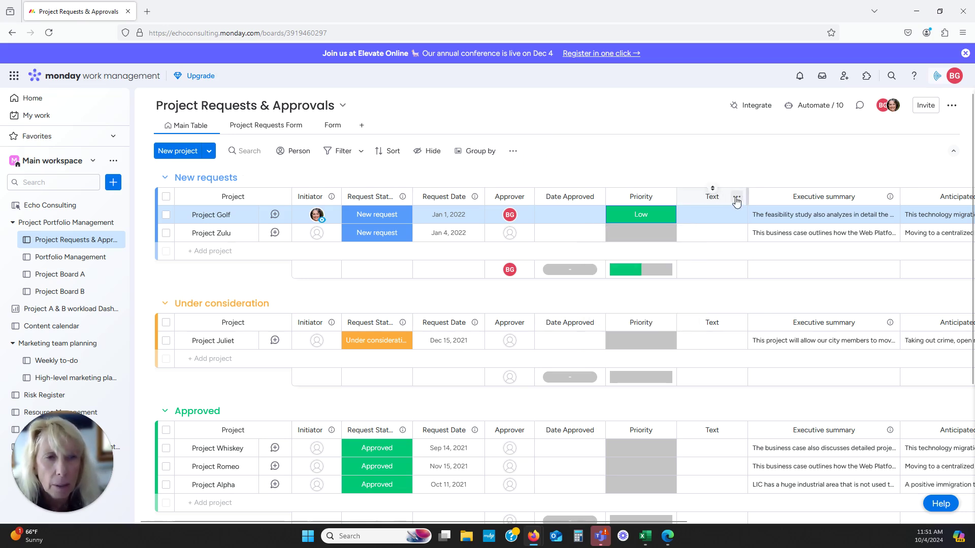
{"action": "left_click", "coordinate": [737, 198]}
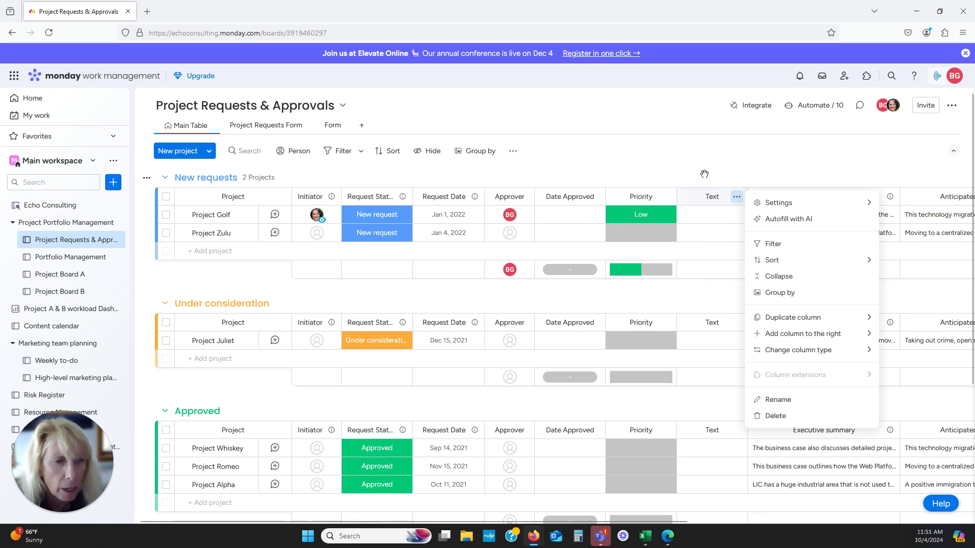
{"action": "mouse_move", "coordinate": [782, 352]}
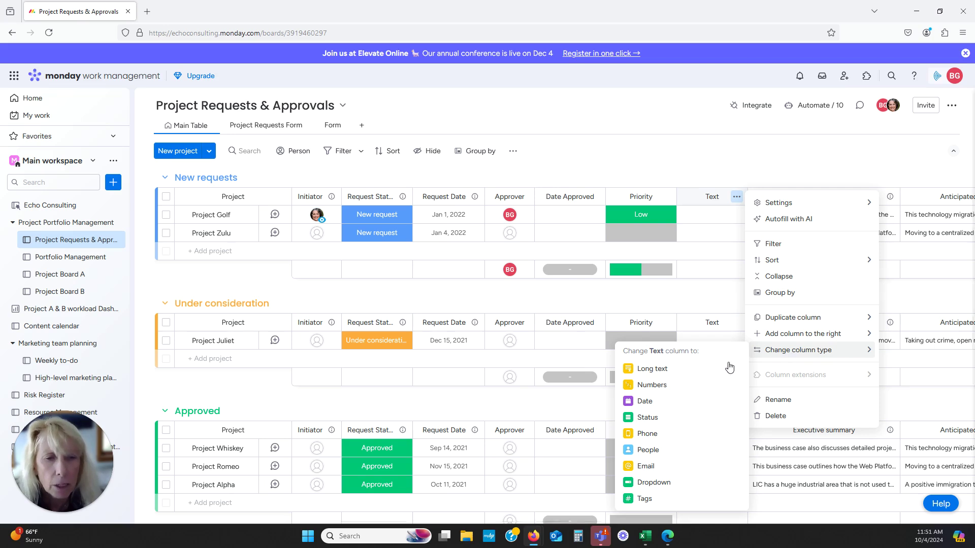
{"action": "left_click", "coordinate": [641, 402]}
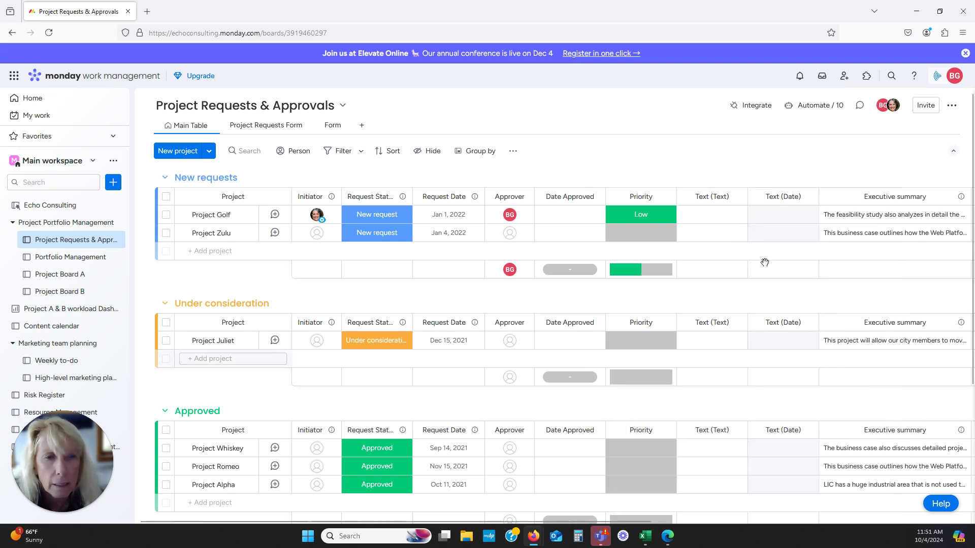
Step: Rename the original Text column beside Priority to End Date and resolve its pending type change
{"action": "left_click", "coordinate": [723, 195]}
{"action": "double_click", "coordinate": [704, 196]}
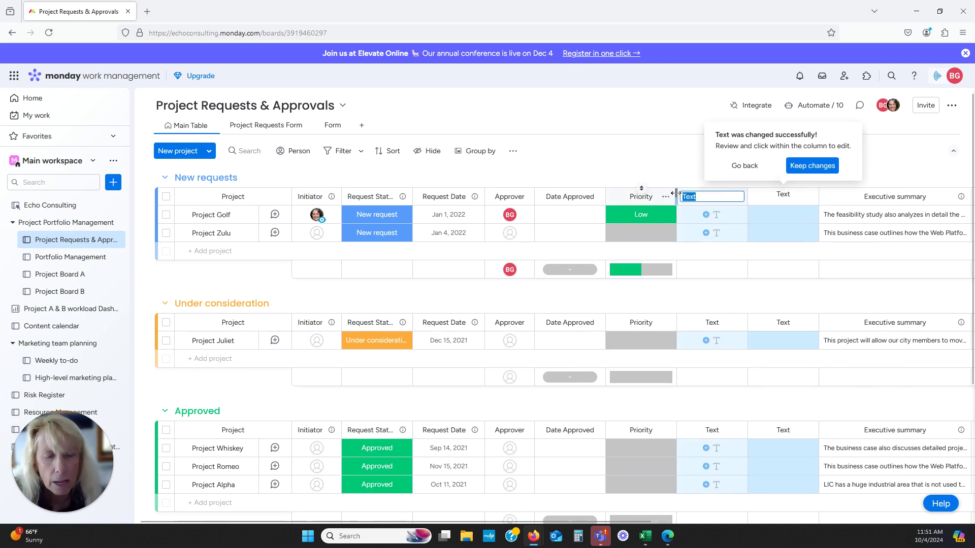
{"action": "type", "text": "End Date"}
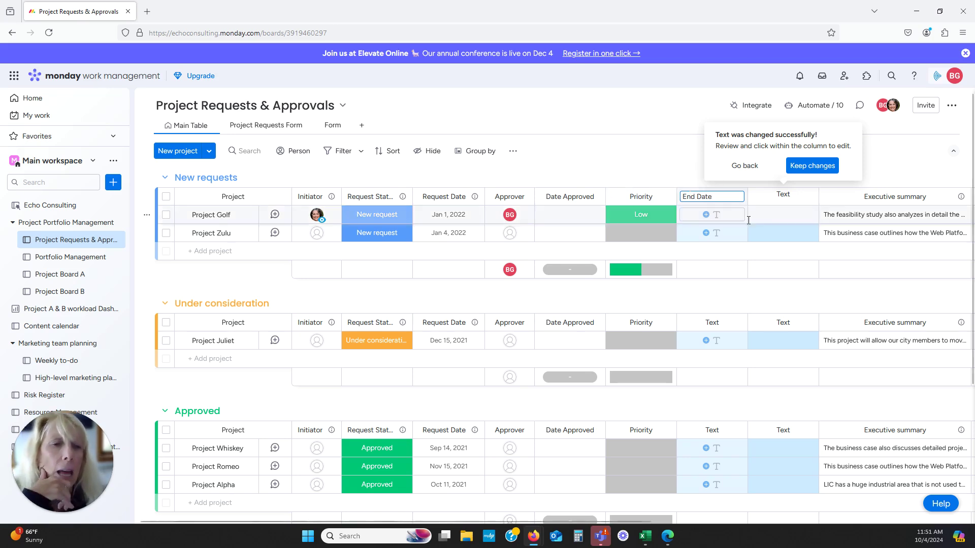
{"action": "left_click", "coordinate": [680, 154]}
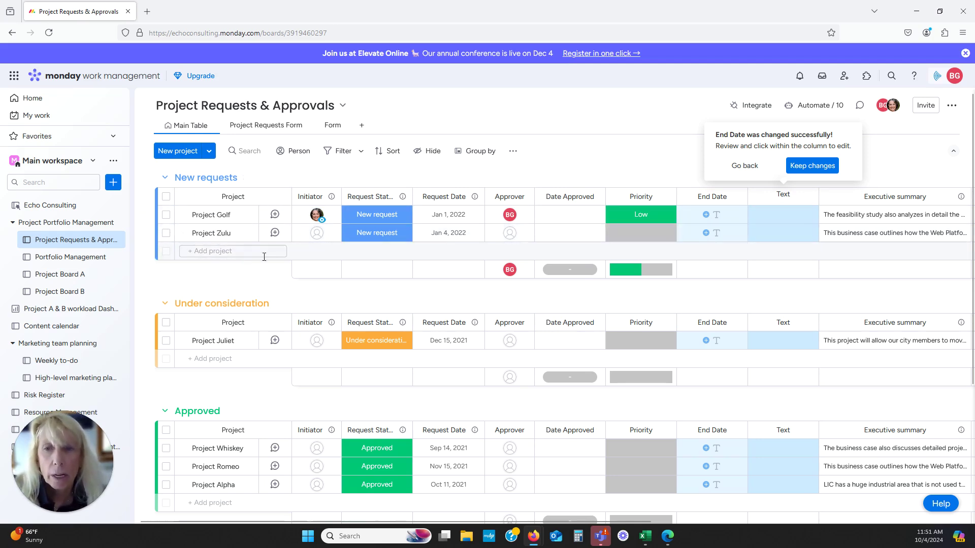
{"action": "left_click", "coordinate": [745, 165]}
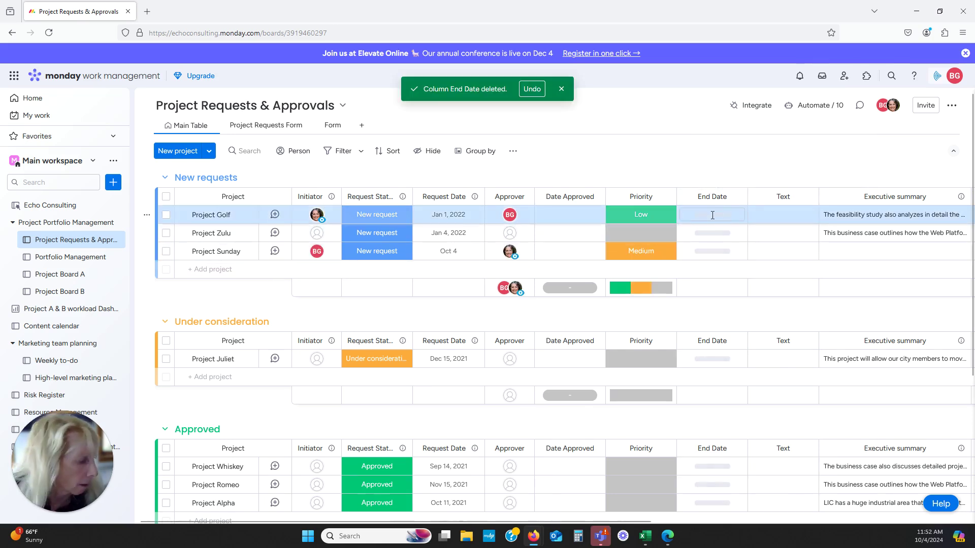
{"action": "right_click", "coordinate": [700, 215]}
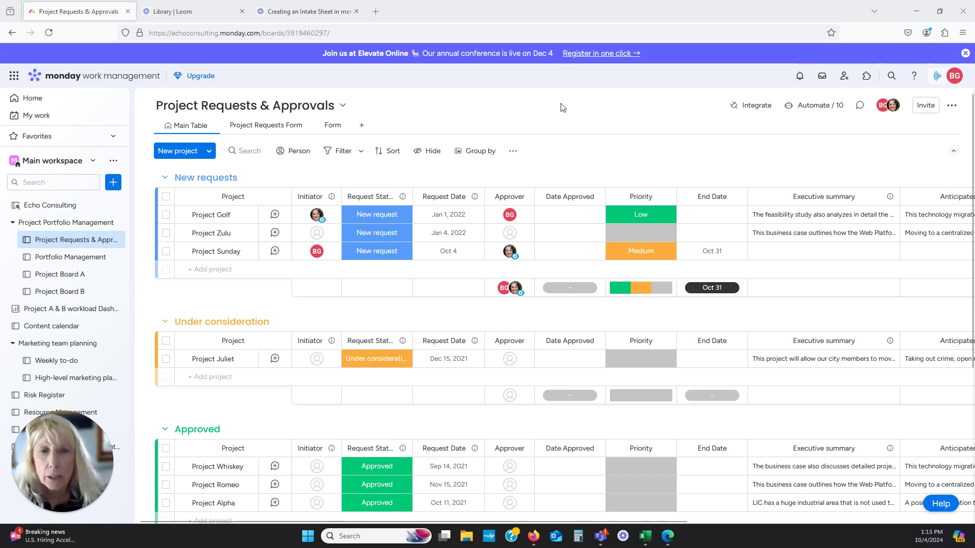
Step: Add Project Friday to the New requests group and set its request status to New request
{"action": "left_click", "coordinate": [197, 270]}
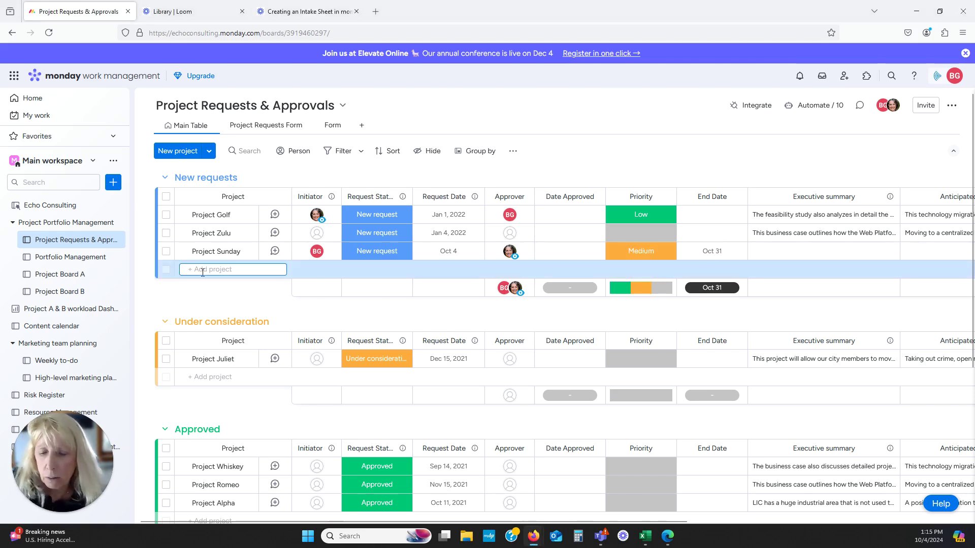
{"action": "type", "text": "Pro"}
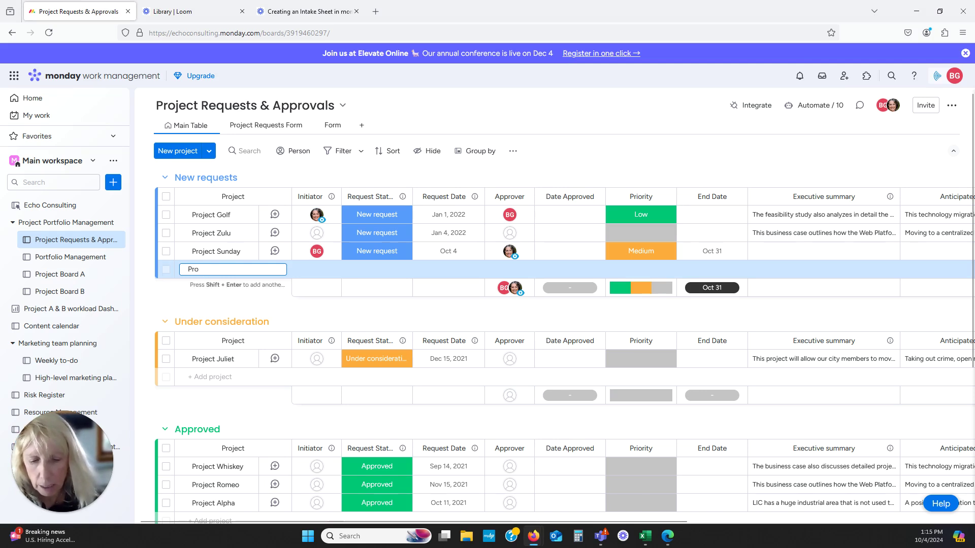
{"action": "type", "text": "ject Friday"}
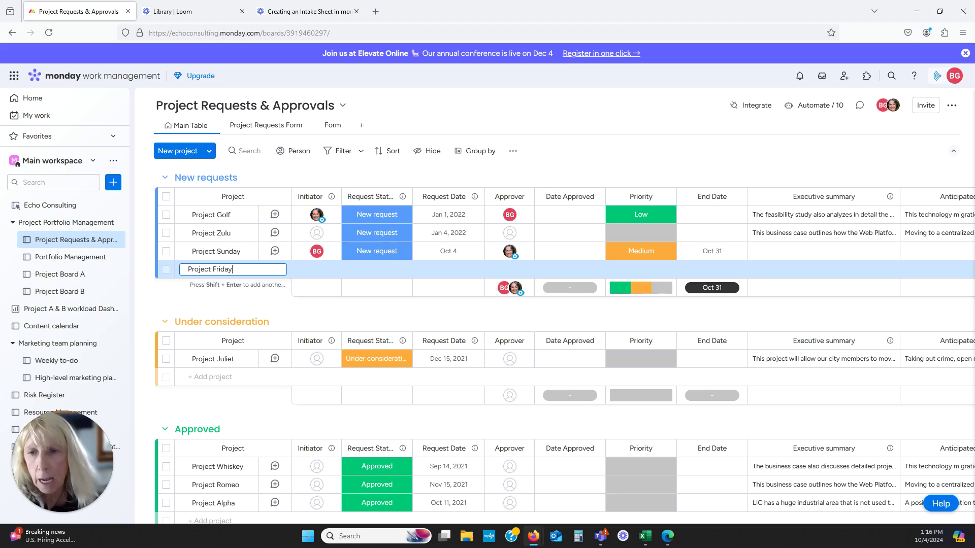
{"action": "key", "text": "Return"}
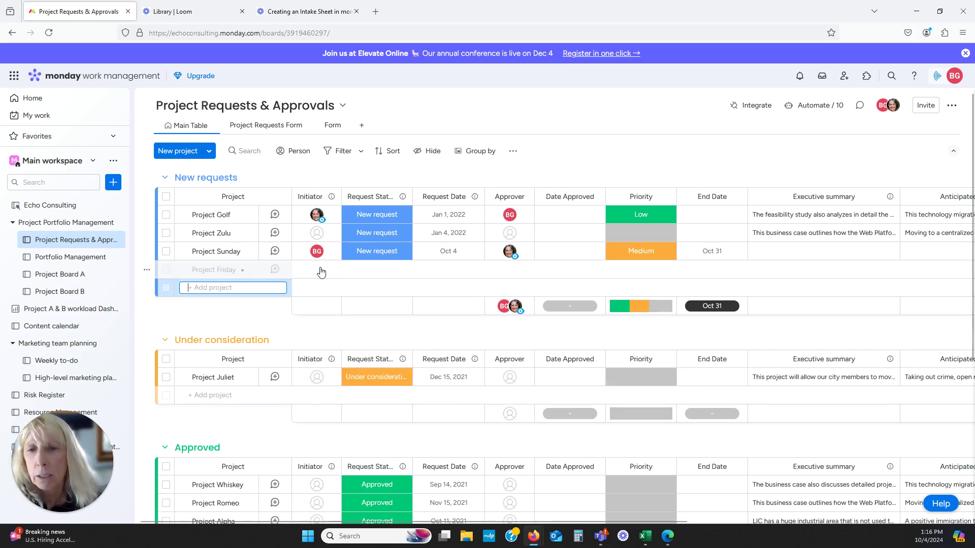
{"action": "left_click", "coordinate": [377, 269]}
{"action": "left_click", "coordinate": [366, 303]}
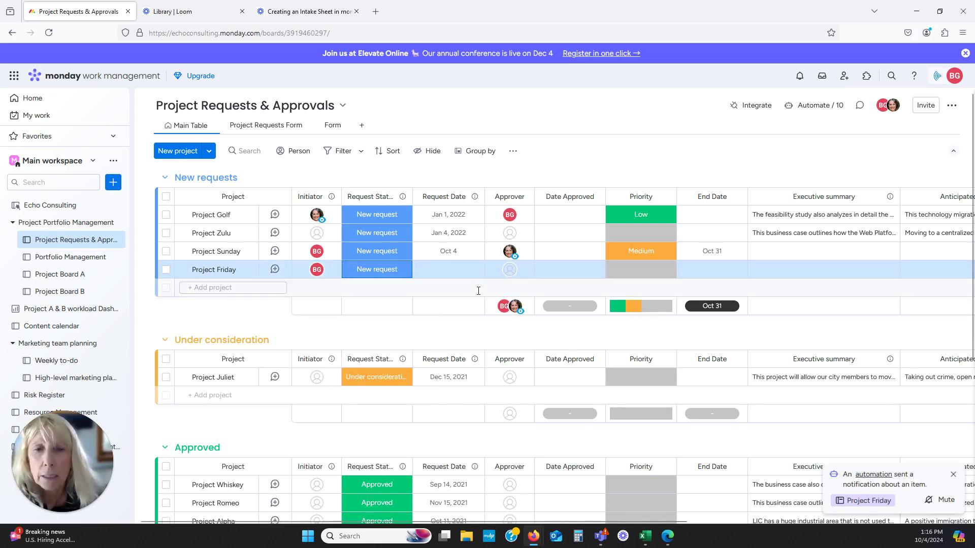
Step: Assign the second suggested person as Project Friday's approver and set its priority to Medium
{"action": "left_click", "coordinate": [510, 270]}
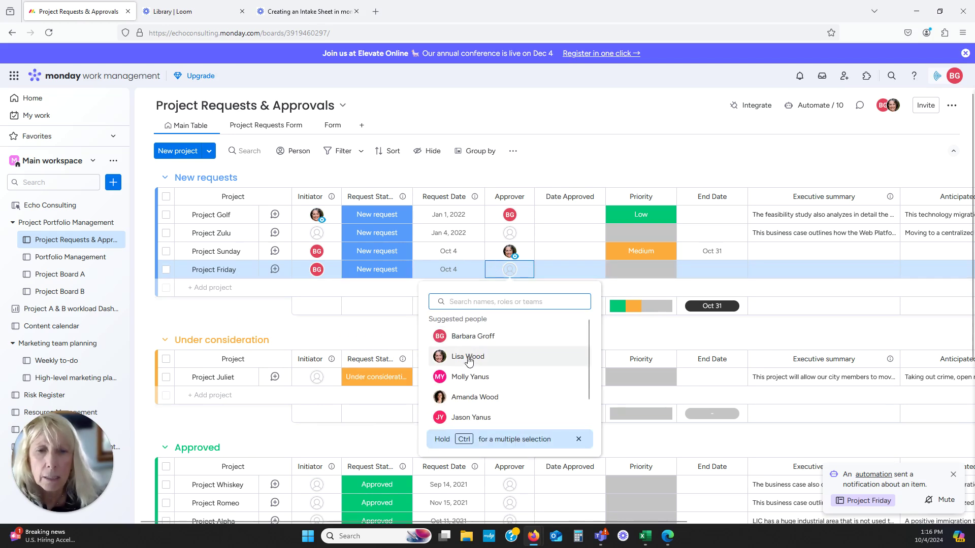
{"action": "left_click", "coordinate": [467, 361]}
{"action": "left_click", "coordinate": [652, 275]}
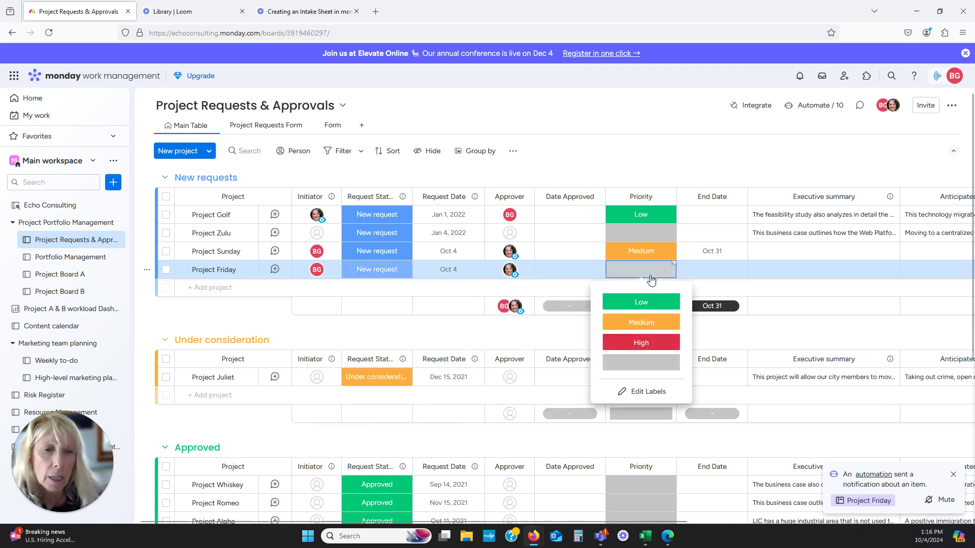
{"action": "left_click", "coordinate": [641, 321]}
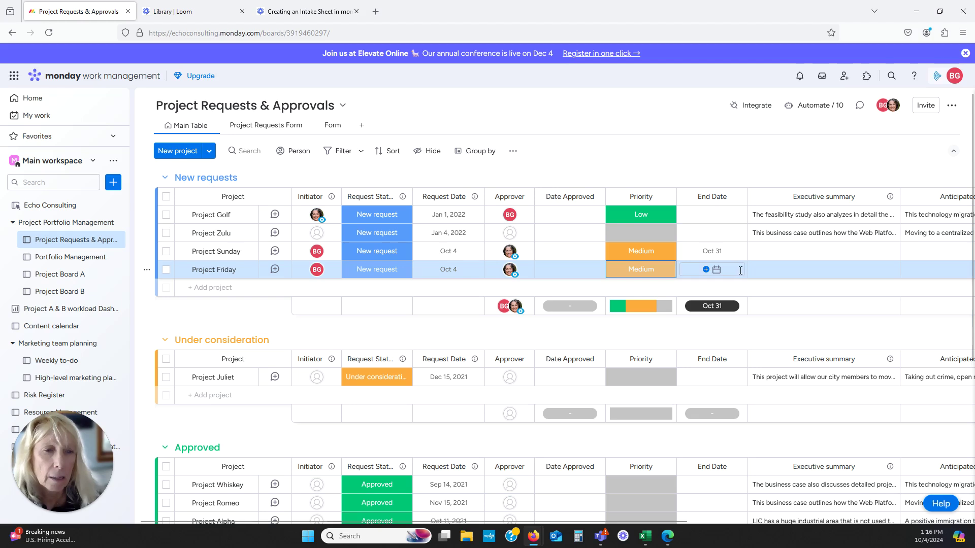
Step: Set Project Friday's end date to Nov 30 and enter "this project" as its executive summary
{"action": "left_click", "coordinate": [730, 271]}
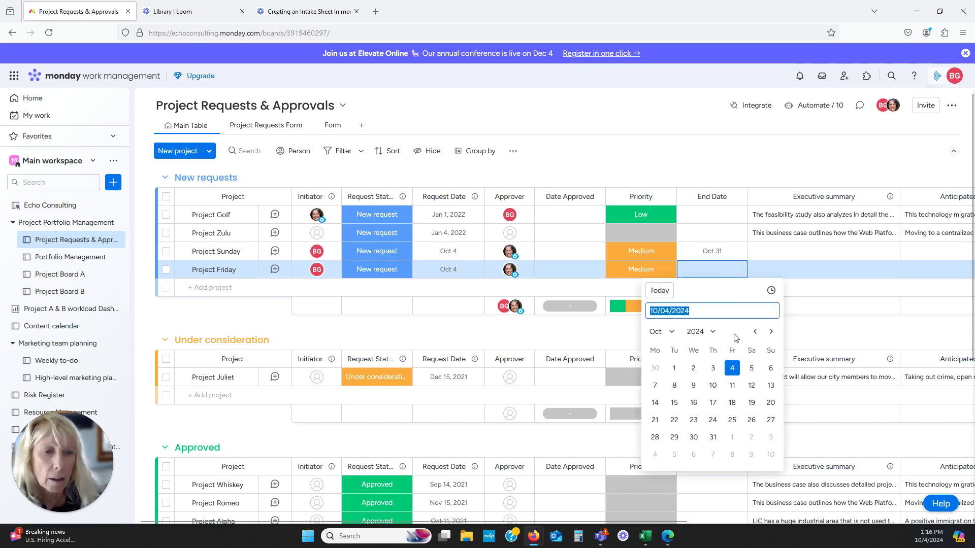
{"action": "left_click", "coordinate": [770, 331]}
{"action": "left_click", "coordinate": [752, 437]}
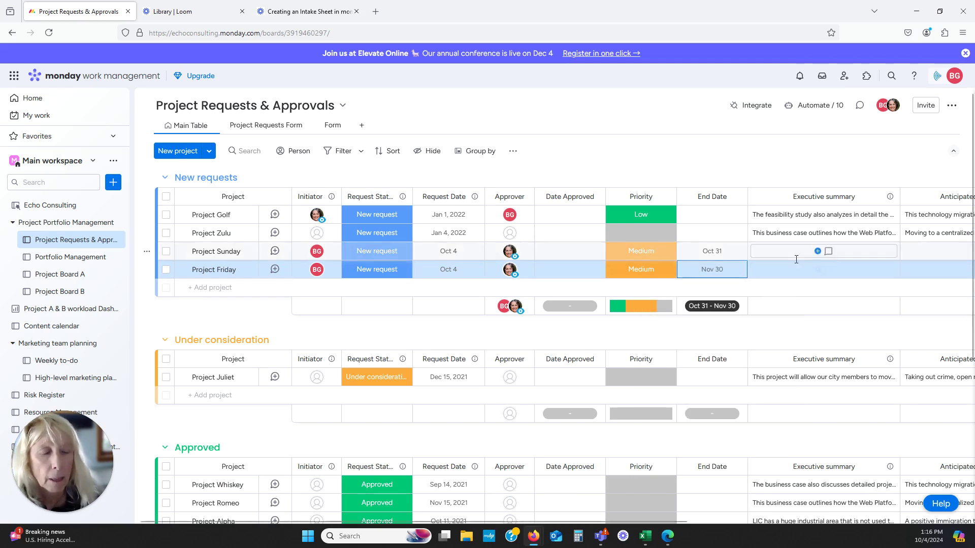
{"action": "left_click", "coordinate": [786, 269]}
{"action": "type", "text": "this project"}
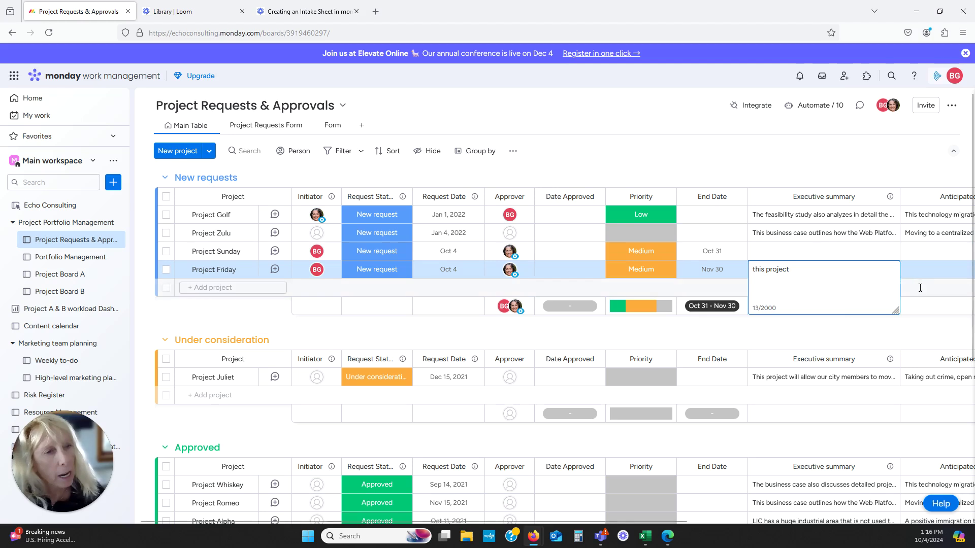
{"action": "key", "text": "Tab"}
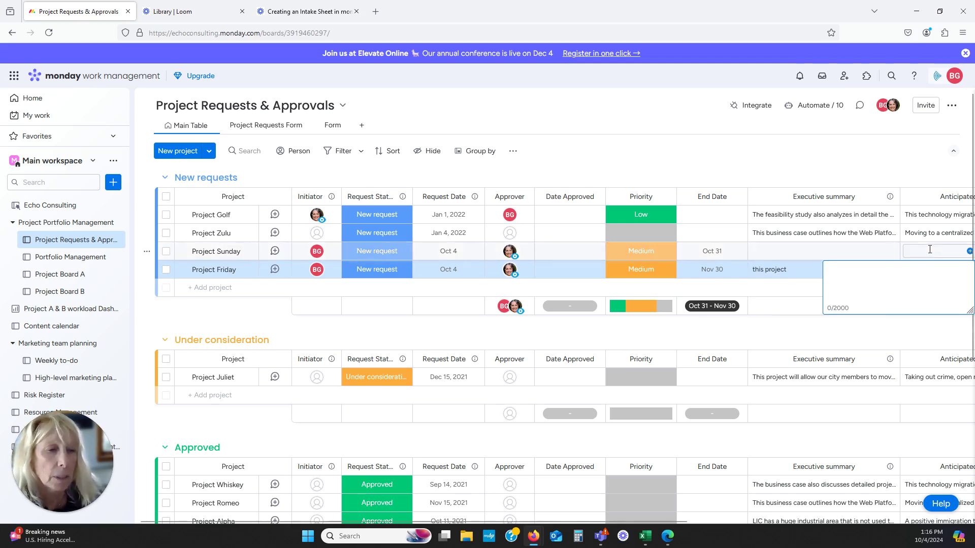
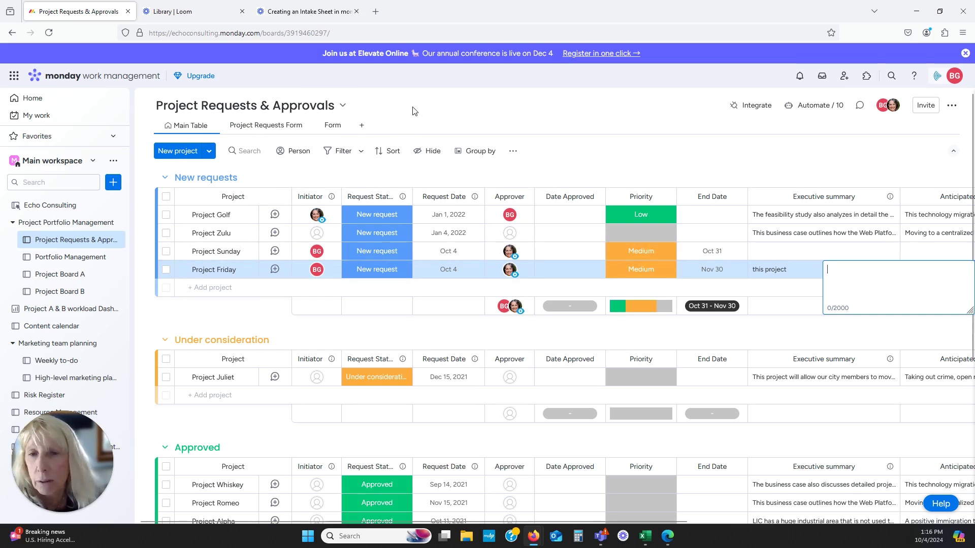
Step: Add a new Form view to the Project Requests & Approvals board and open it for editing
{"action": "left_click", "coordinate": [362, 126]}
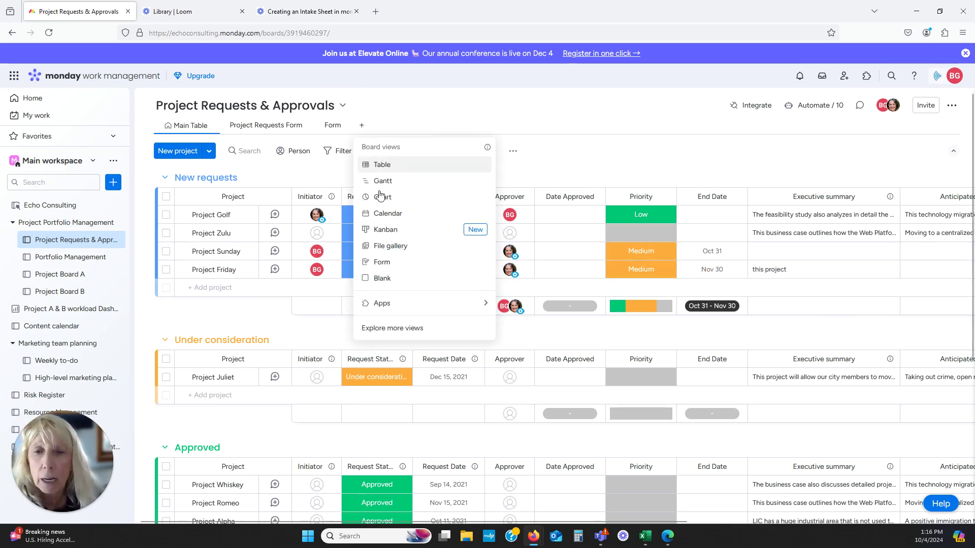
{"action": "left_click", "coordinate": [386, 262]}
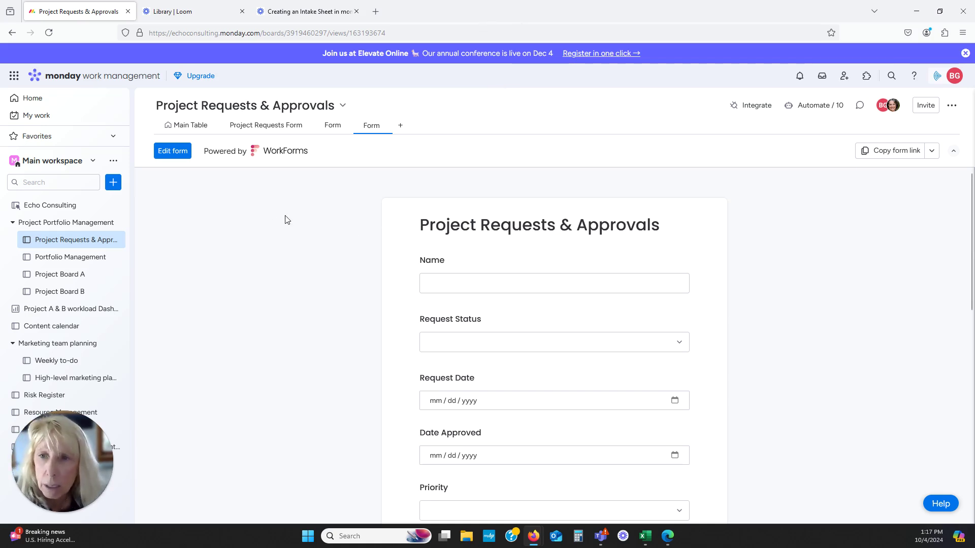
{"action": "left_click", "coordinate": [168, 152]}
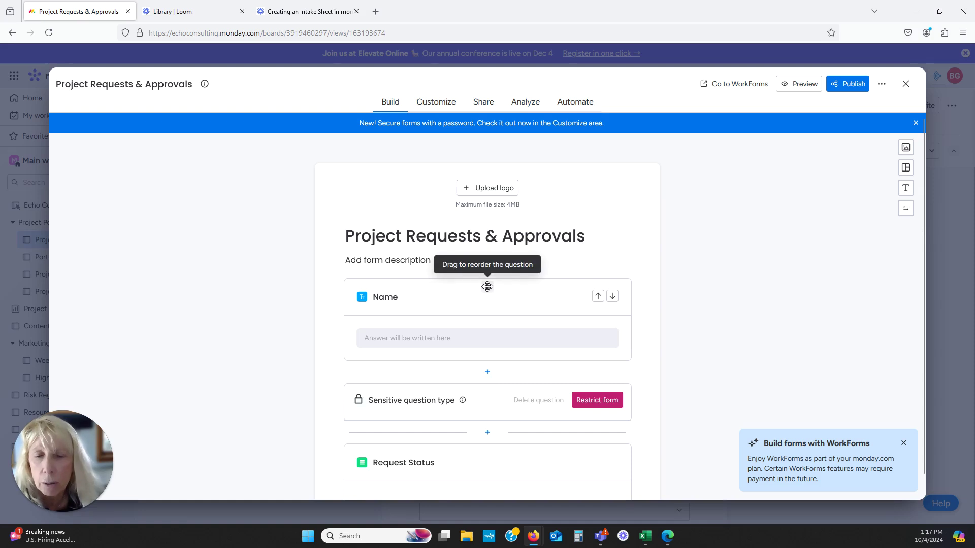
Step: Browse the question types that can be inserted after the form's Name question, without adding one
{"action": "left_click_drag", "start_coordinate": [487, 287], "coordinate": [487, 374]}
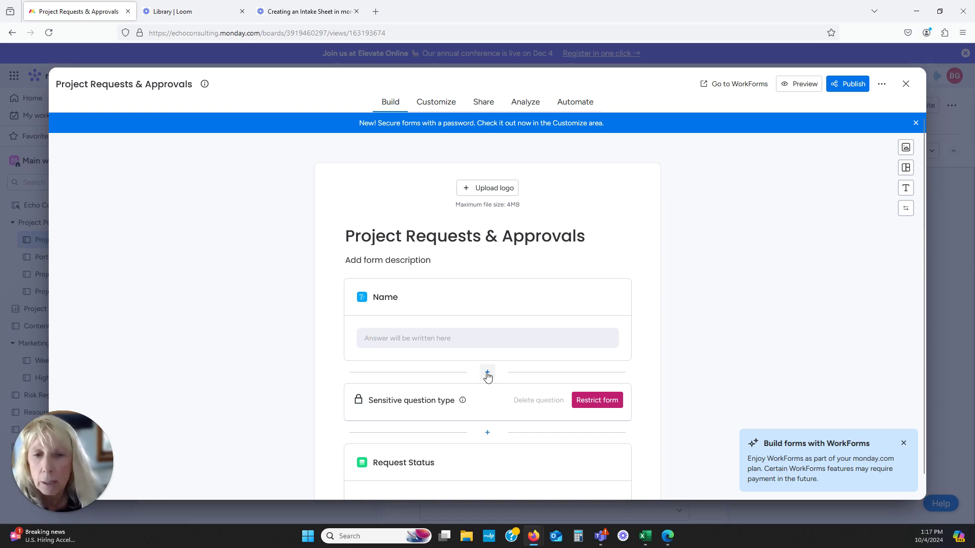
{"action": "left_click", "coordinate": [487, 373]}
{"action": "scroll", "coordinate": [491, 253], "scroll_direction": "down", "scroll_amount": 5}
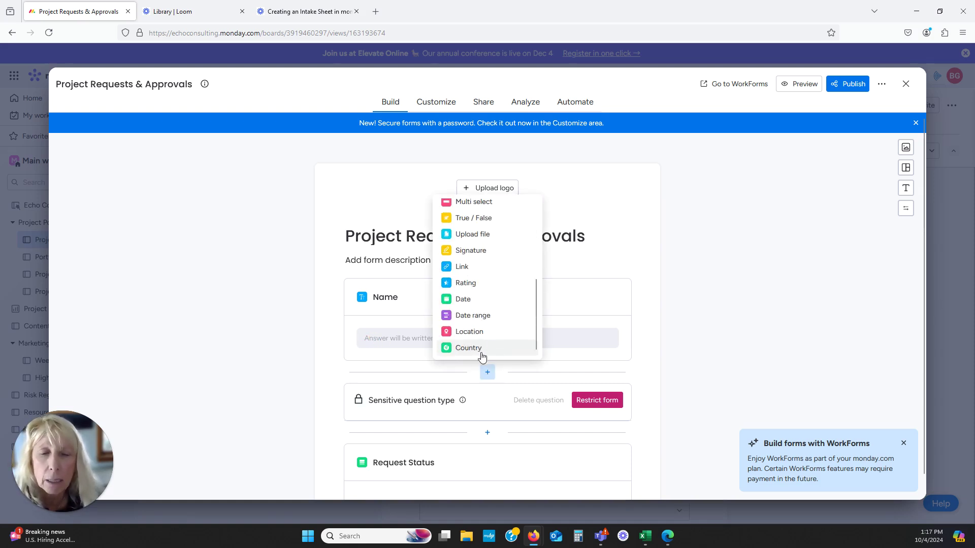
{"action": "left_click", "coordinate": [772, 321]}
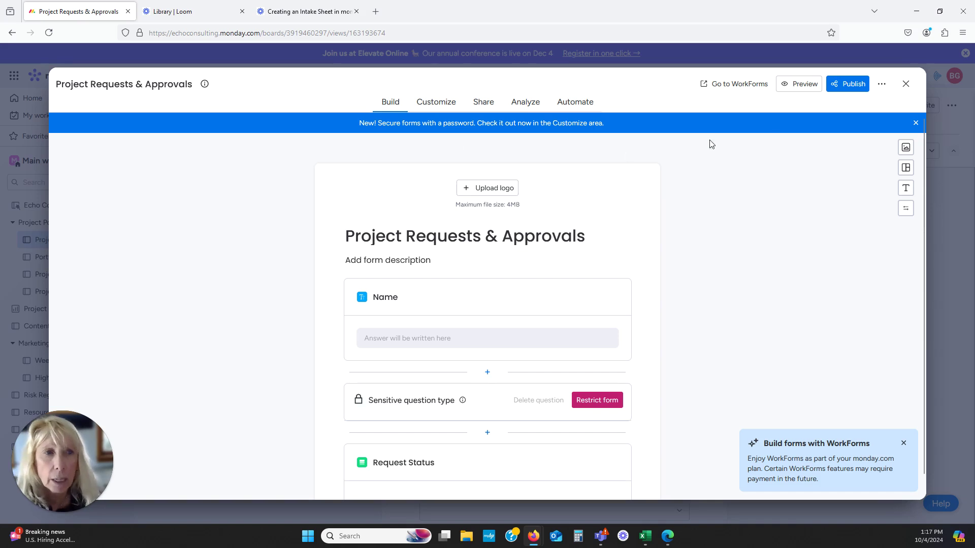
Step: Close the new form's editor and review the questions of the existing Project Requests Form, including in its editor
{"action": "left_click", "coordinate": [905, 83]}
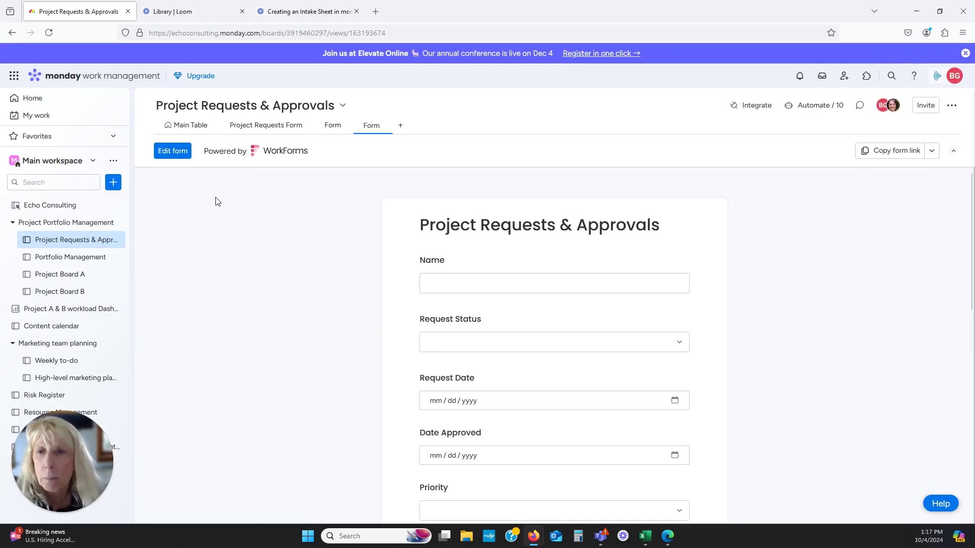
{"action": "left_click", "coordinate": [247, 127]}
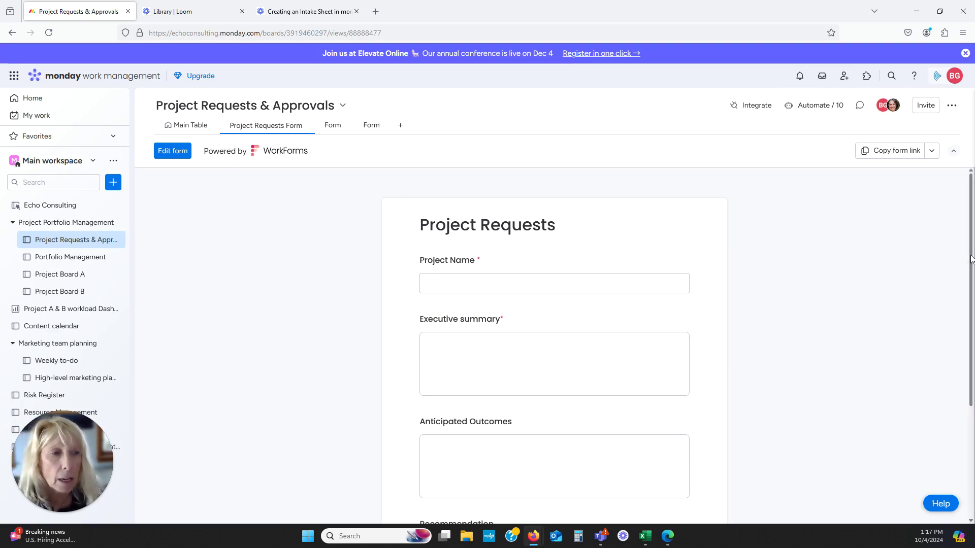
{"action": "scroll", "coordinate": [955, 389], "scroll_direction": "down", "scroll_amount": 3}
{"action": "scroll", "coordinate": [950, 356], "scroll_direction": "up", "scroll_amount": 3}
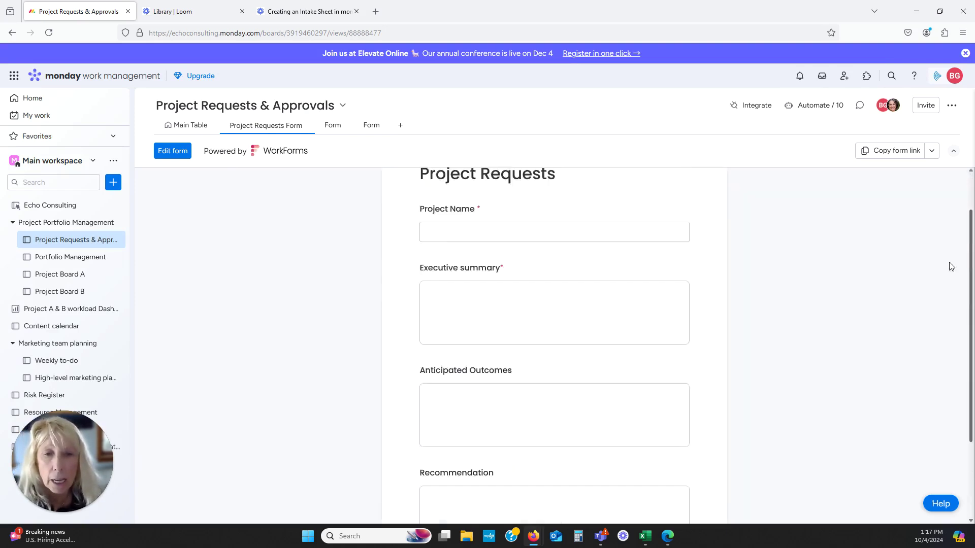
{"action": "left_click", "coordinate": [173, 151]}
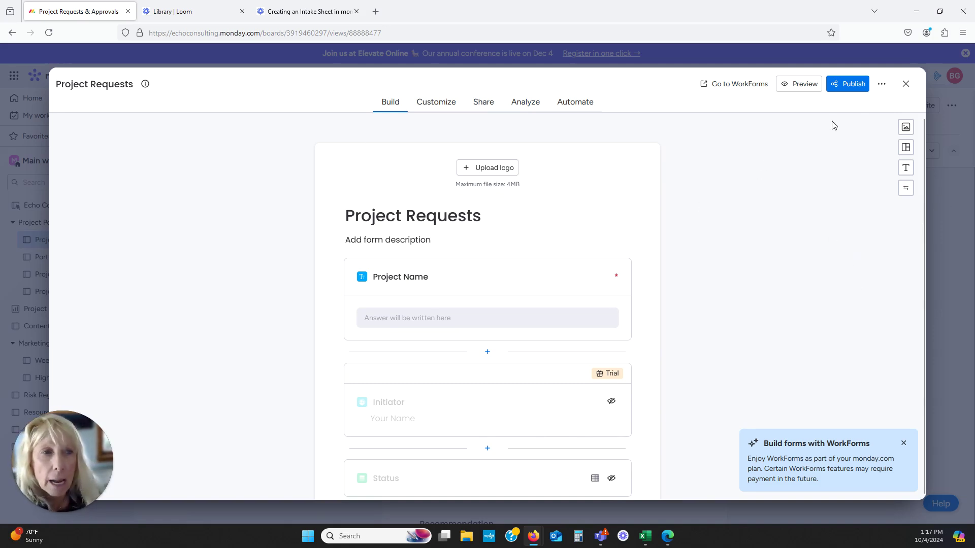
{"action": "left_click", "coordinate": [906, 84]}
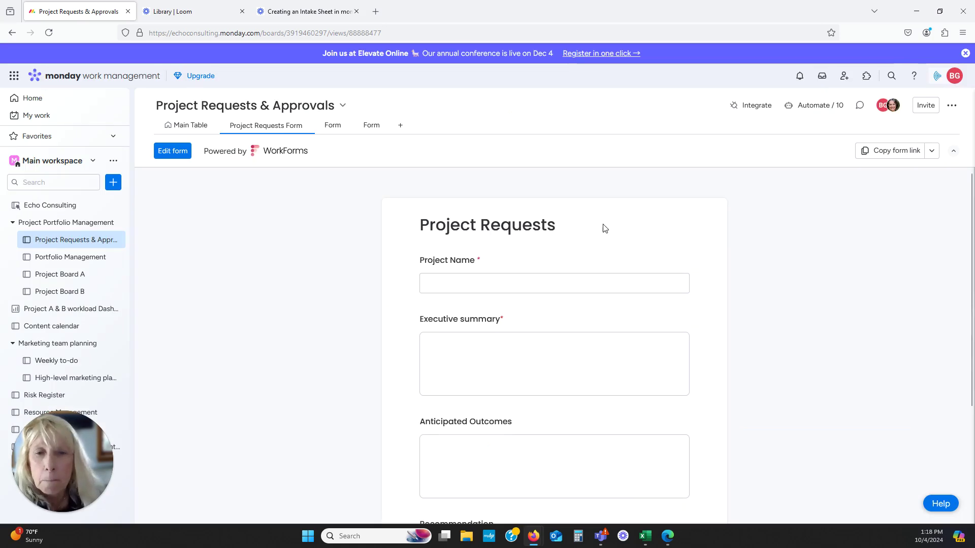
{"action": "left_click_drag", "start_coordinate": [971, 226], "coordinate": [971, 337]}
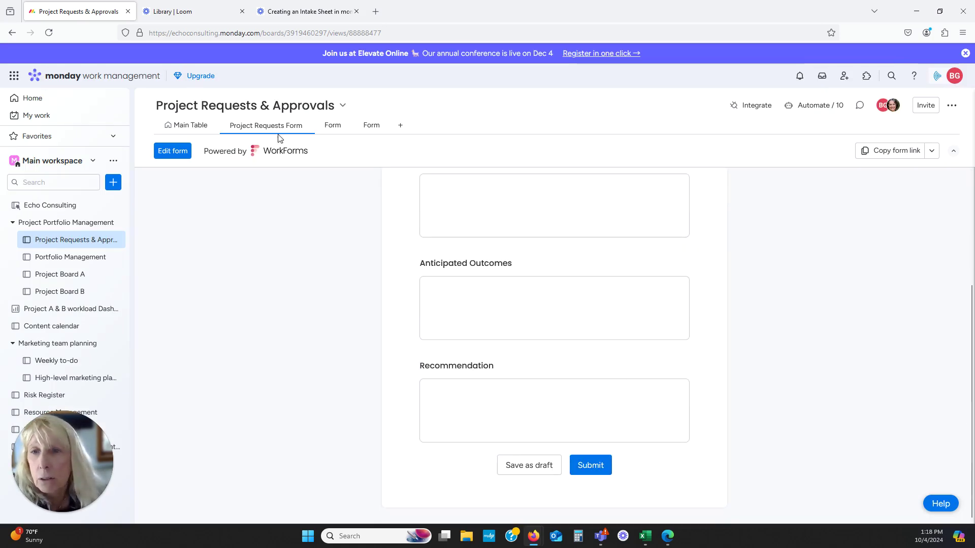
Step: Return to the Main Table and review the board's automations for status changes, notifications and moving rejected requests
{"action": "left_click", "coordinate": [187, 125]}
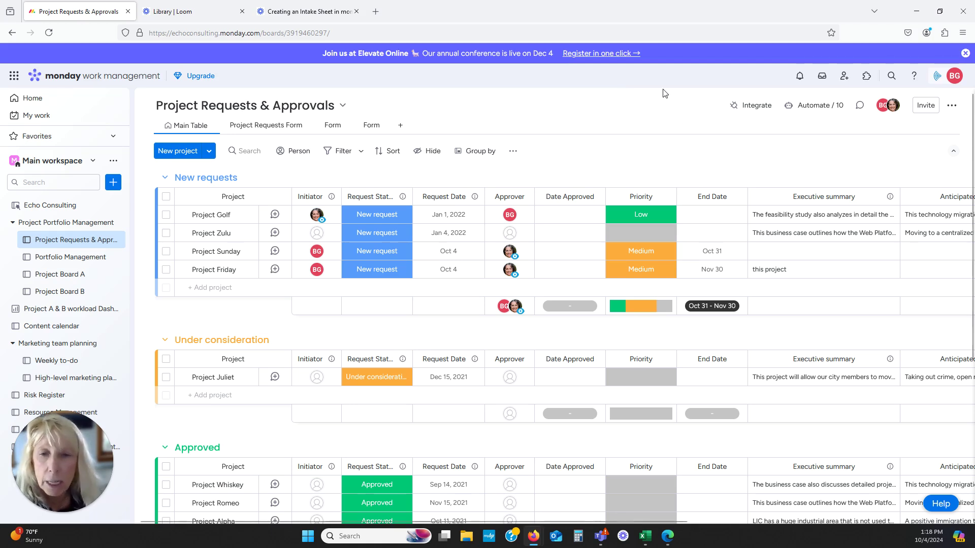
{"action": "left_click", "coordinate": [815, 105]}
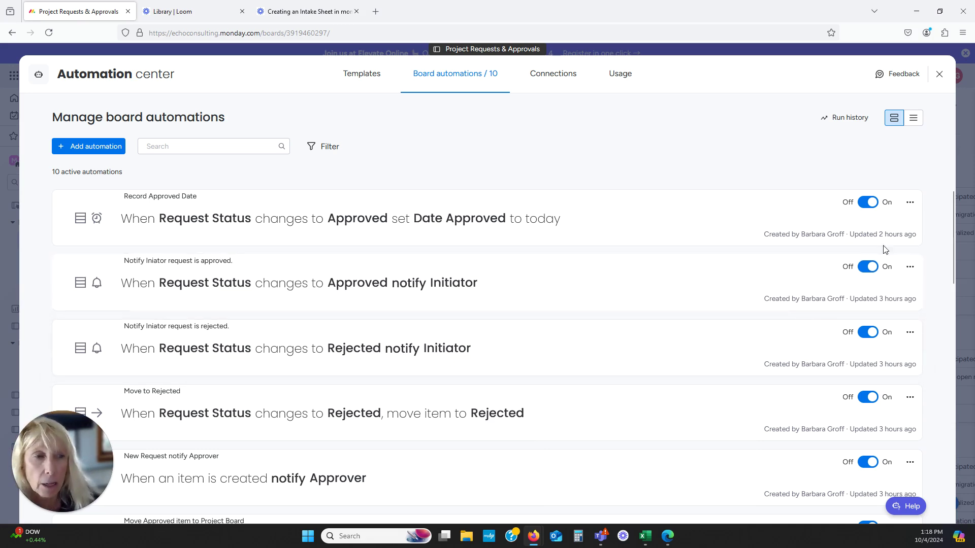
{"action": "left_click_drag", "start_coordinate": [953, 218], "coordinate": [944, 272]}
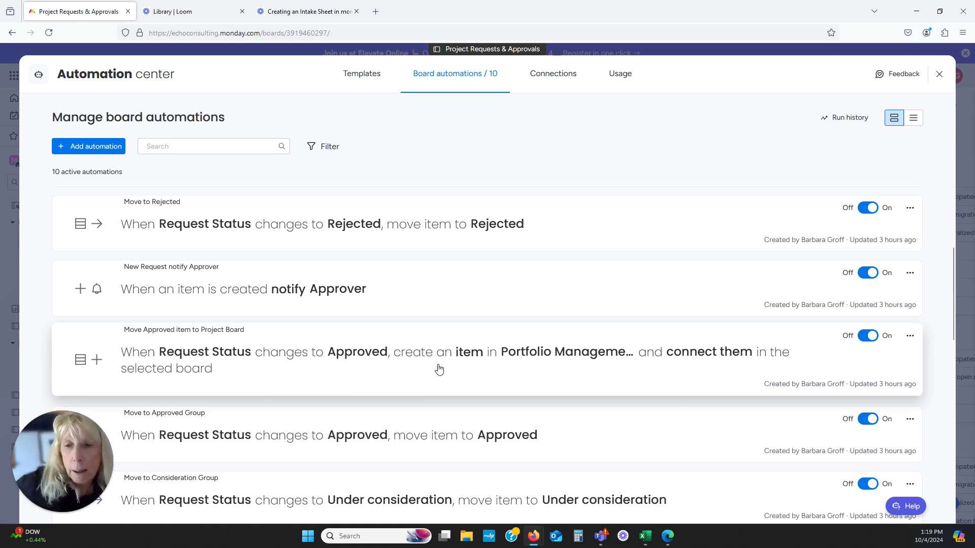
{"action": "left_click", "coordinate": [939, 74]}
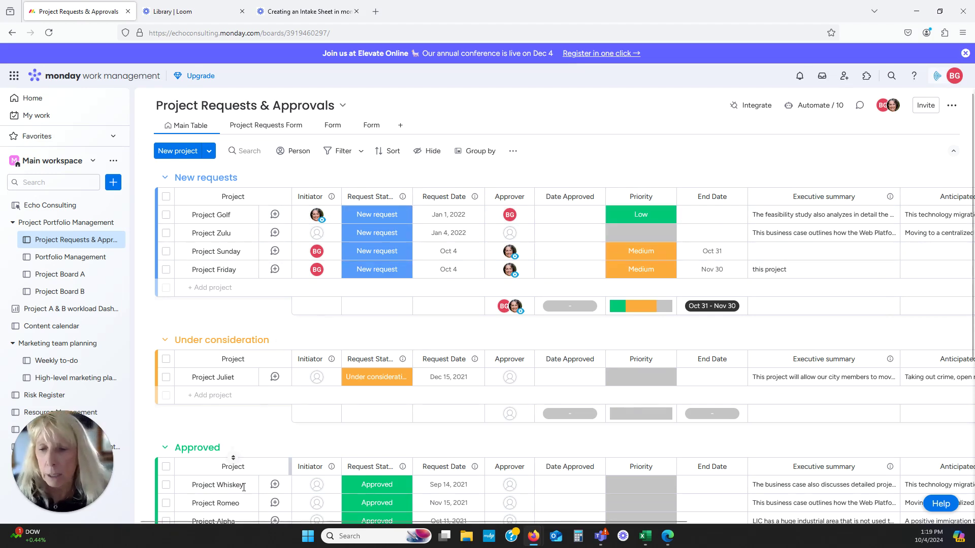
{"action": "mouse_move", "coordinate": [225, 487]}
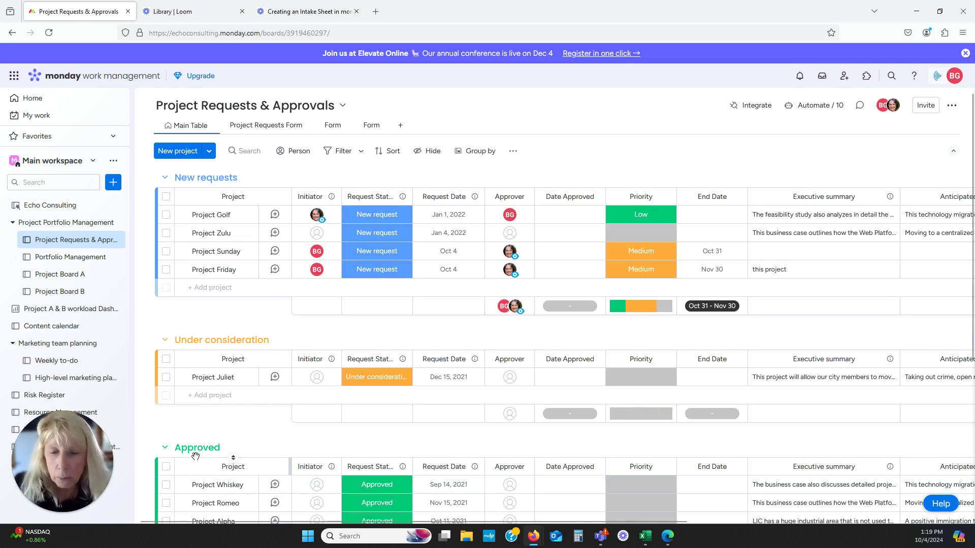
{"action": "left_click", "coordinate": [82, 226]}
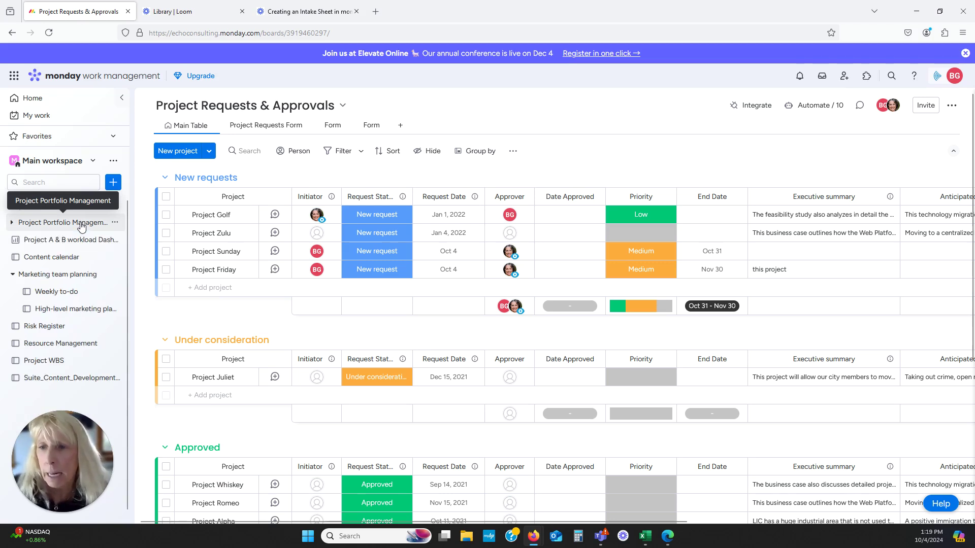
{"action": "left_click", "coordinate": [84, 226]}
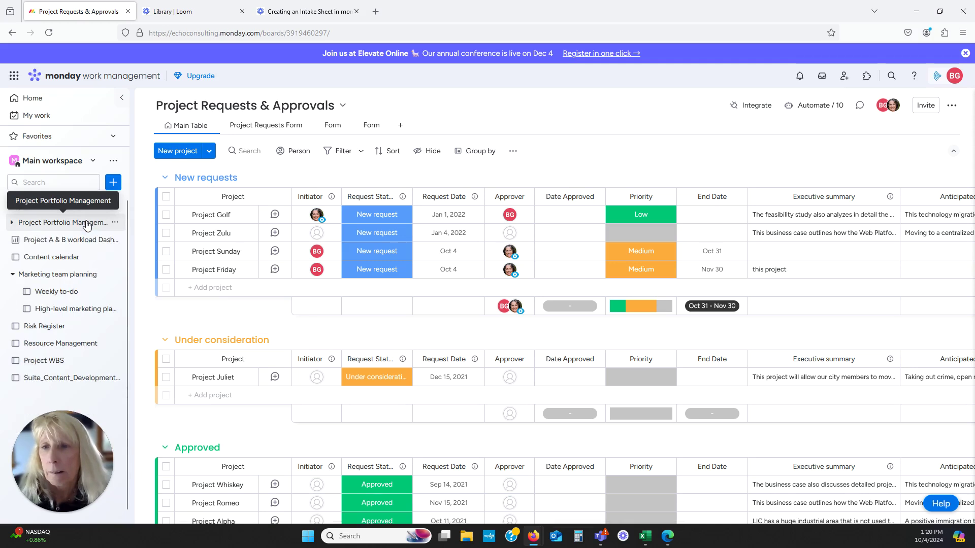
{"action": "left_click", "coordinate": [81, 226]}
{"action": "left_click", "coordinate": [80, 227]}
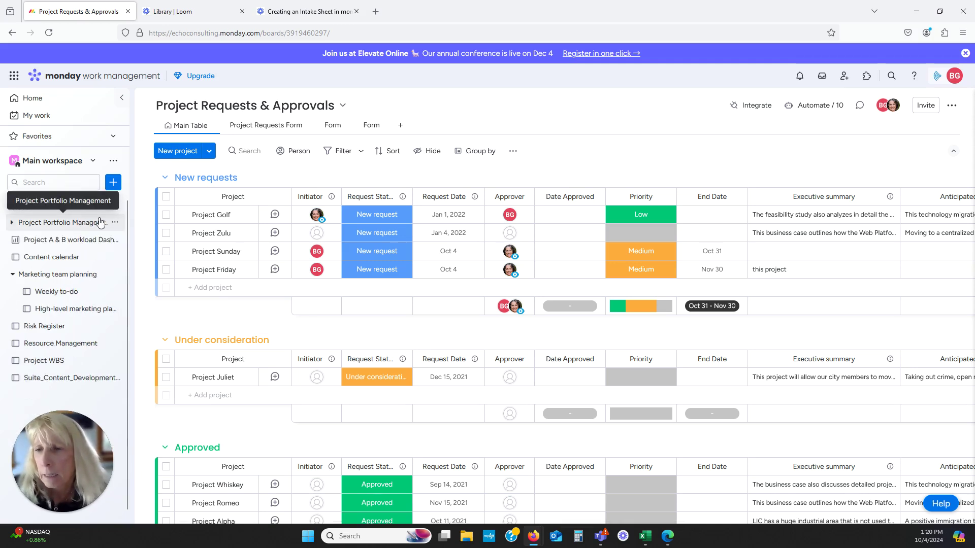
{"action": "left_click", "coordinate": [101, 223]}
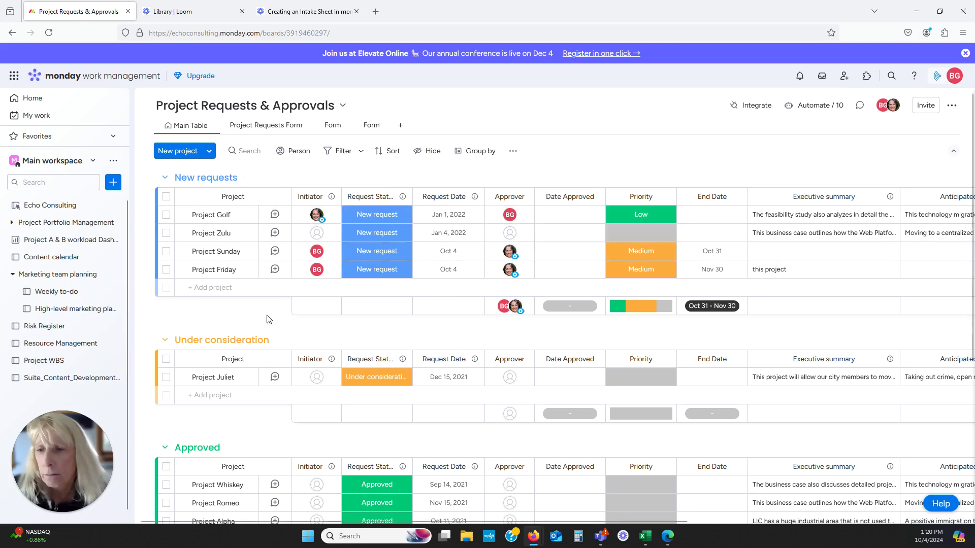
Step: Examine the board automations again, down to the rules for approved items, the consideration group and assigning the creator
{"action": "left_click", "coordinate": [819, 111]}
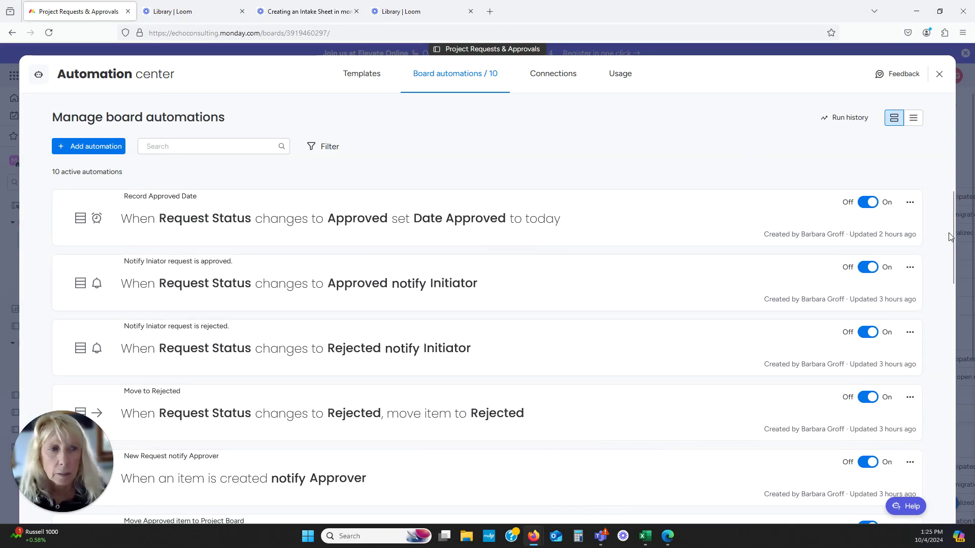
{"action": "left_click_drag", "start_coordinate": [949, 244], "coordinate": [948, 319]}
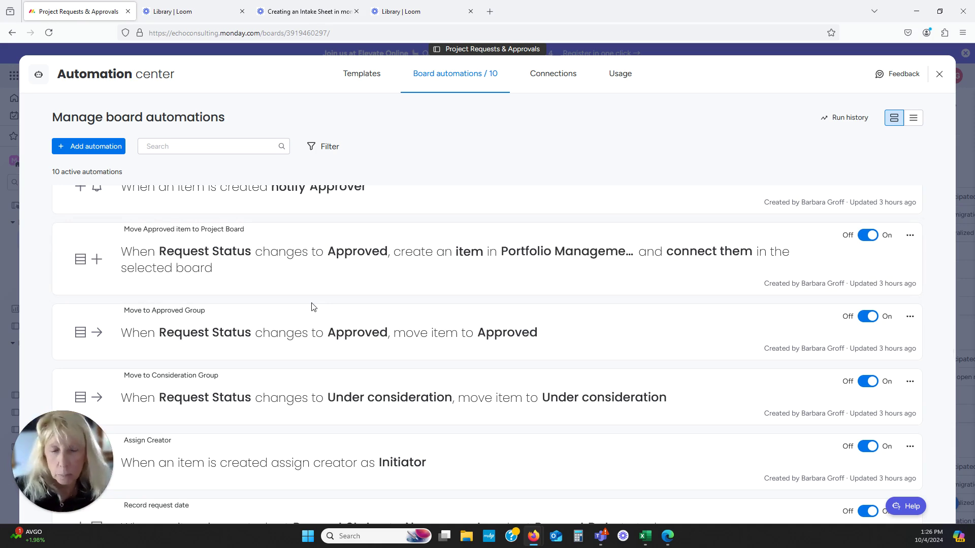
{"action": "left_click", "coordinate": [940, 77]}
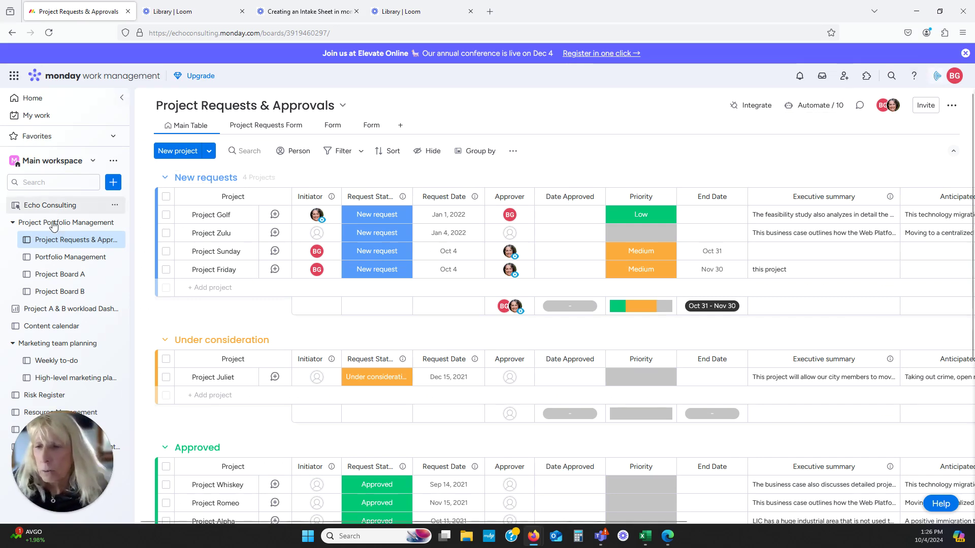
Step: Open the Portfolio Management board and set Project Whiskey's project phase to Execution
{"action": "left_click", "coordinate": [92, 261]}
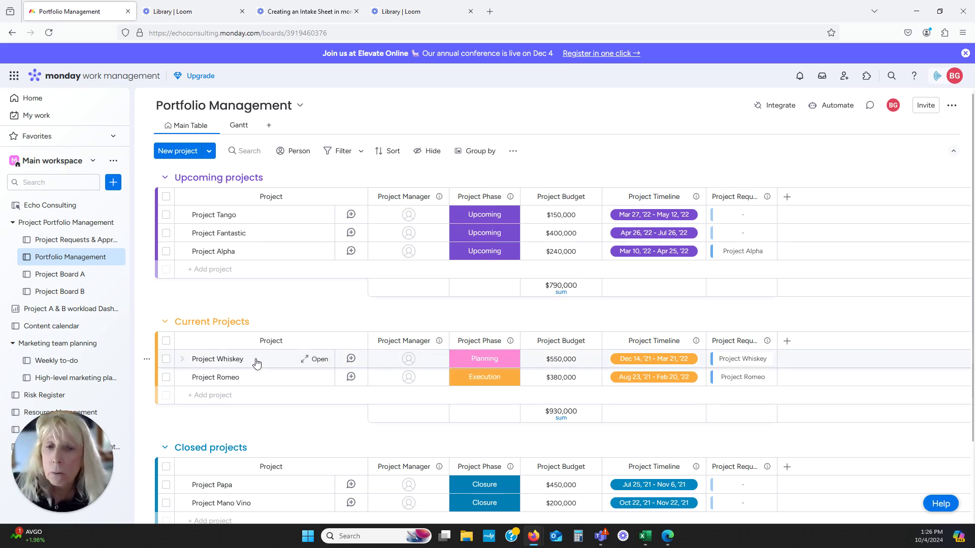
{"action": "left_click", "coordinate": [486, 361]}
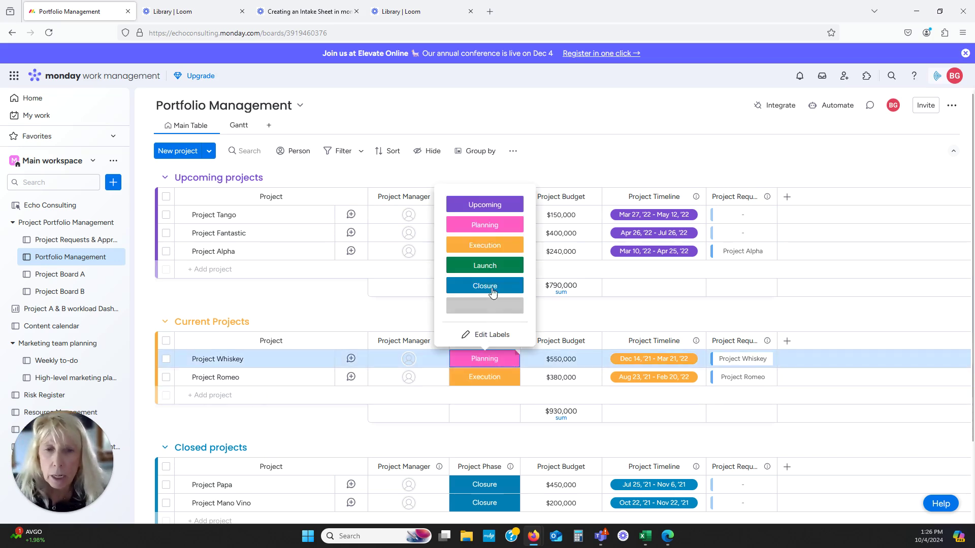
{"action": "left_click", "coordinate": [494, 247]}
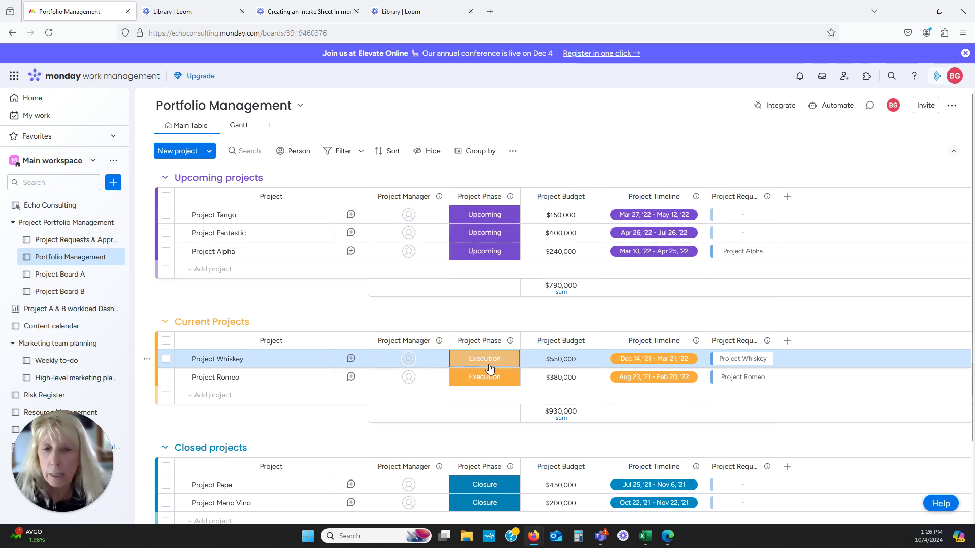
Step: Start a new automation on the Project Requests & Approvals board with the trigger "column changes" and the action "notify"
{"action": "left_click", "coordinate": [81, 240]}
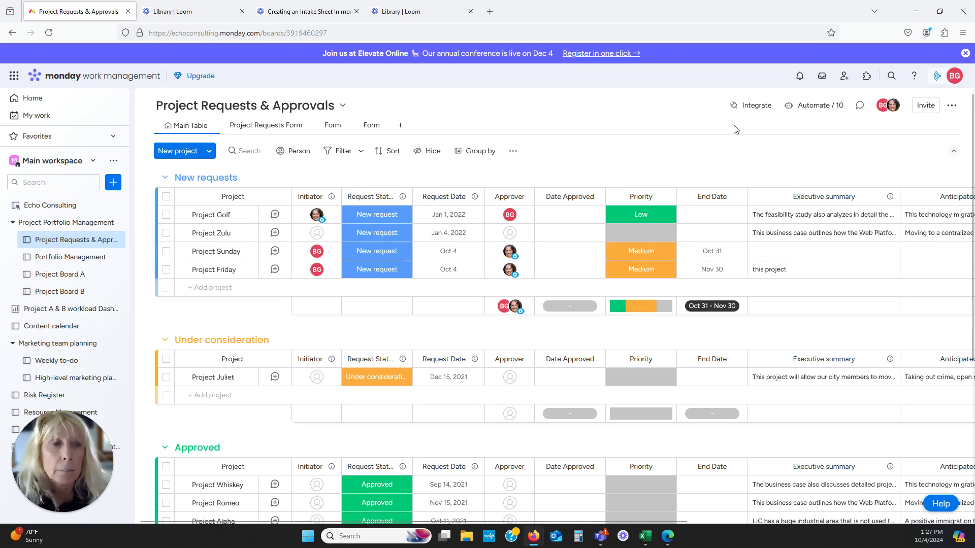
{"action": "left_click", "coordinate": [817, 110]}
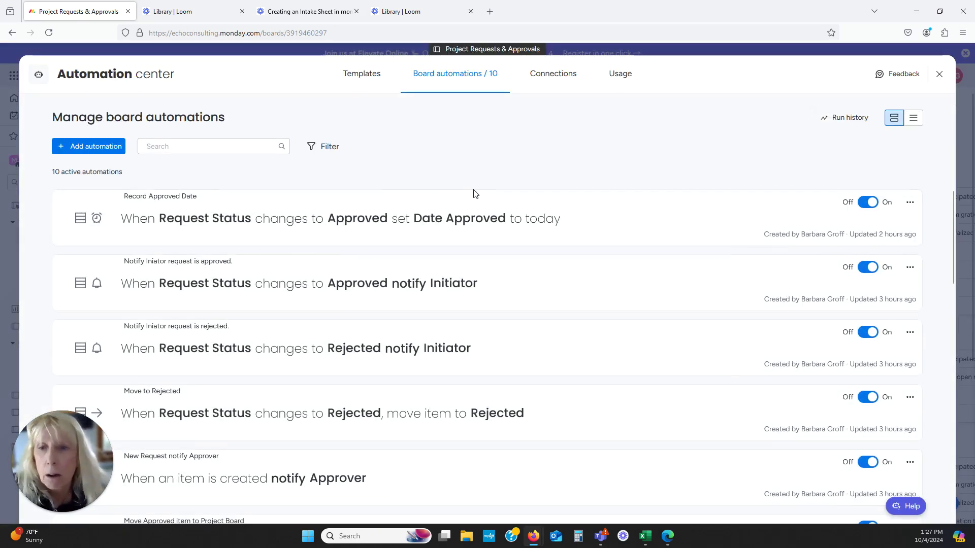
{"action": "left_click", "coordinate": [89, 148]}
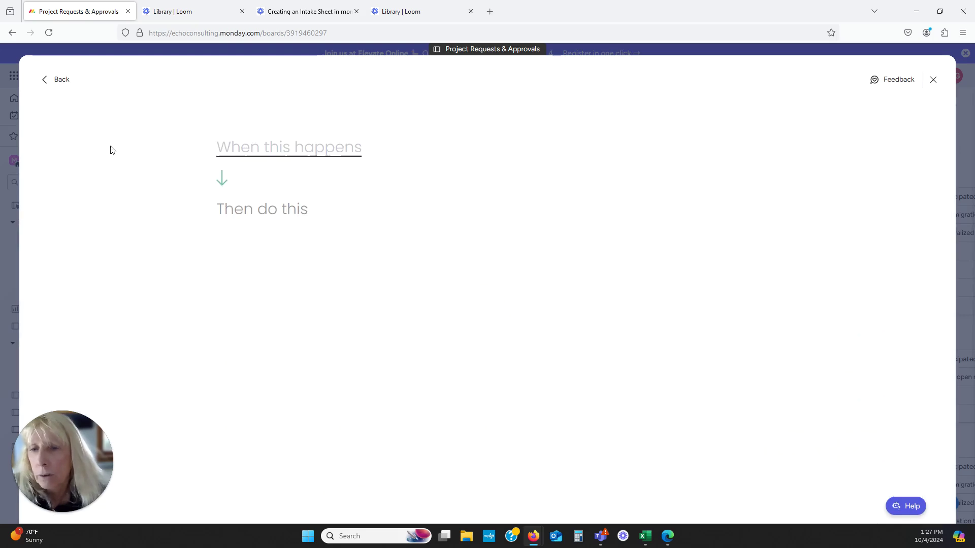
{"action": "left_click", "coordinate": [311, 152]}
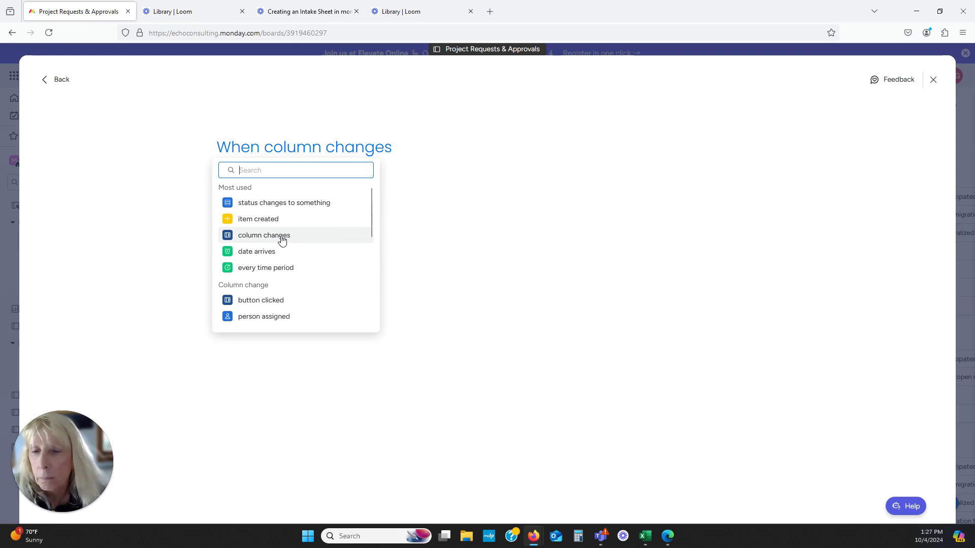
{"action": "left_click", "coordinate": [322, 239]}
{"action": "left_click", "coordinate": [245, 218]}
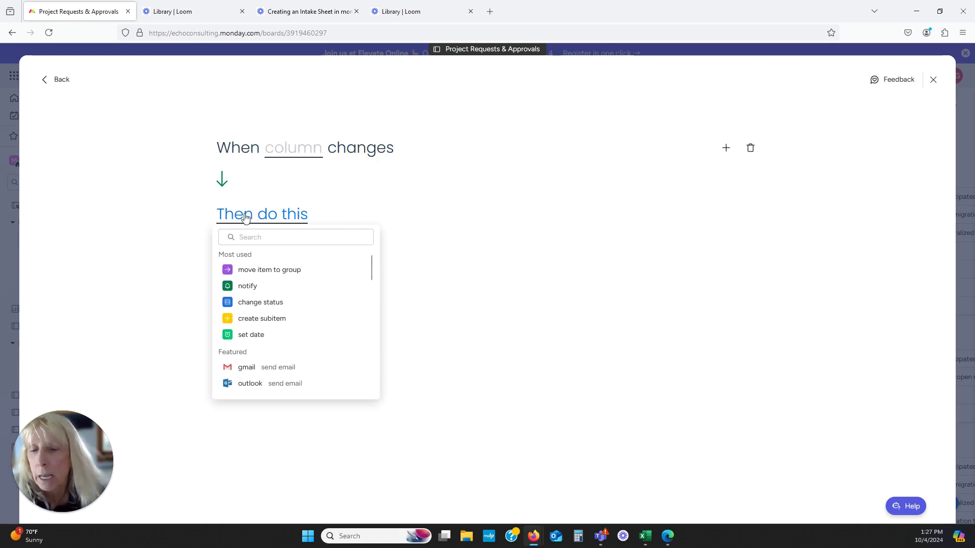
{"action": "left_click", "coordinate": [247, 217]}
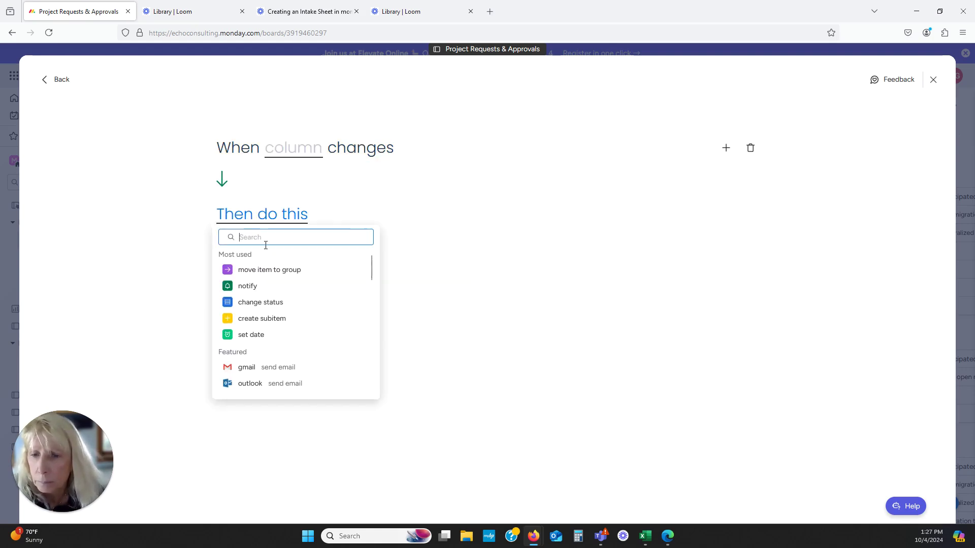
{"action": "left_click", "coordinate": [249, 286]}
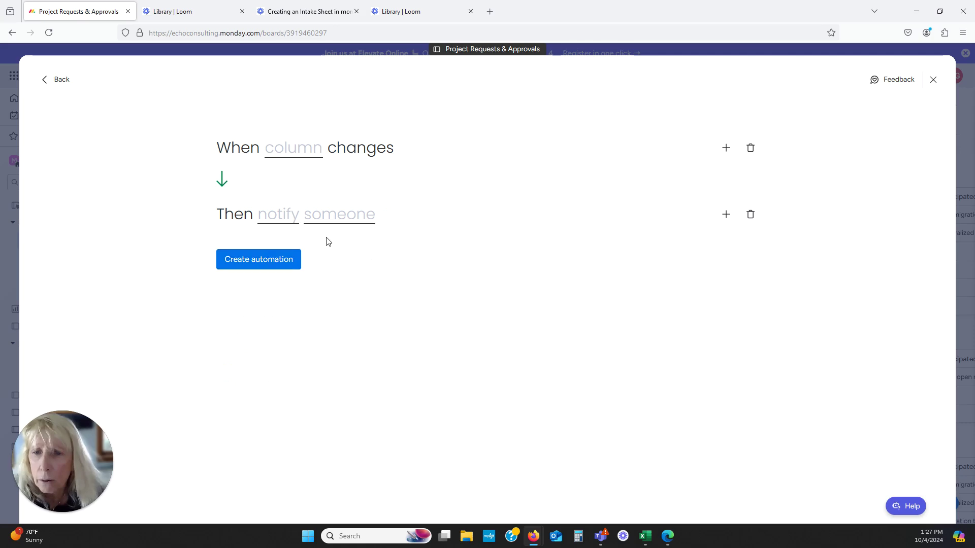
Step: Compose the notification message from the item name, board name and group name fields followed by "this task is now ready for your action"
{"action": "left_click", "coordinate": [279, 215]}
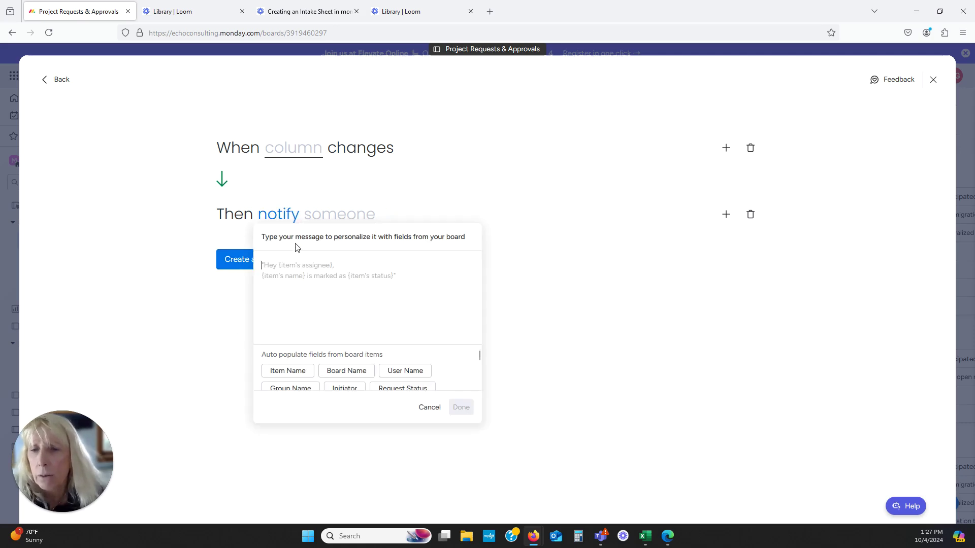
{"action": "left_click", "coordinate": [283, 372]}
{"action": "left_click", "coordinate": [348, 372]}
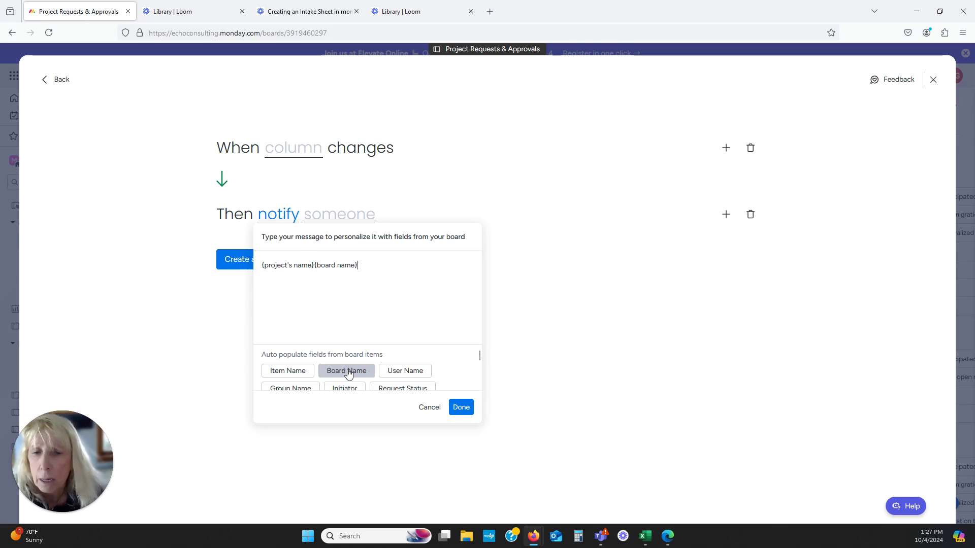
{"action": "left_click", "coordinate": [301, 392]}
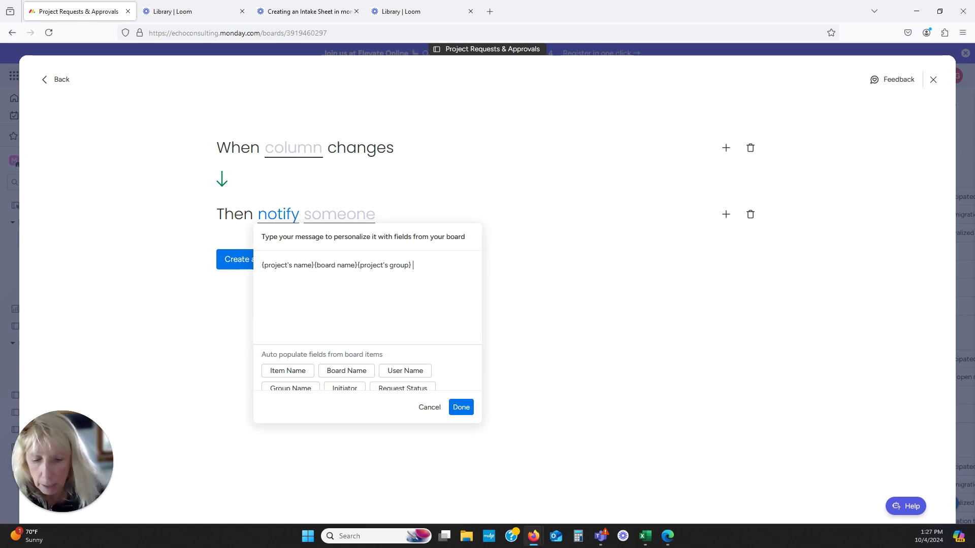
{"action": "type", "text": "this"}
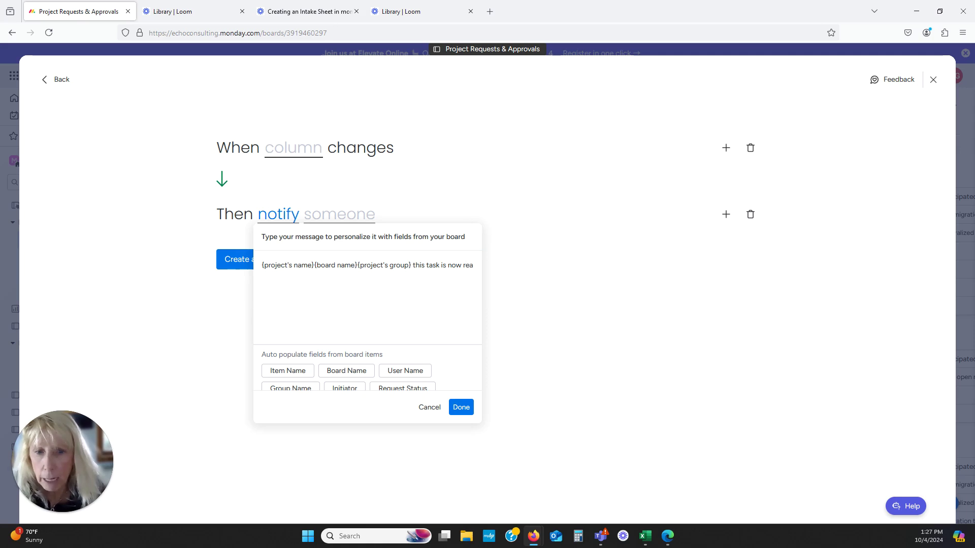
{"action": "type", "text": "task is now ready for your action."}
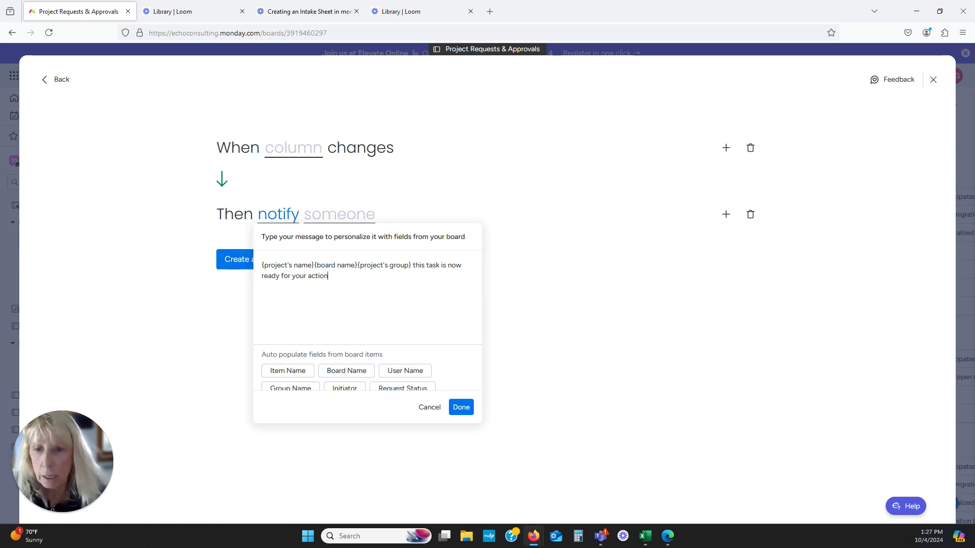
{"action": "left_click", "coordinate": [461, 408]}
Step: Choose the Initiator people column as the notification's recipient and leave the automation builder without creating the automation
{"action": "left_click", "coordinate": [349, 217]}
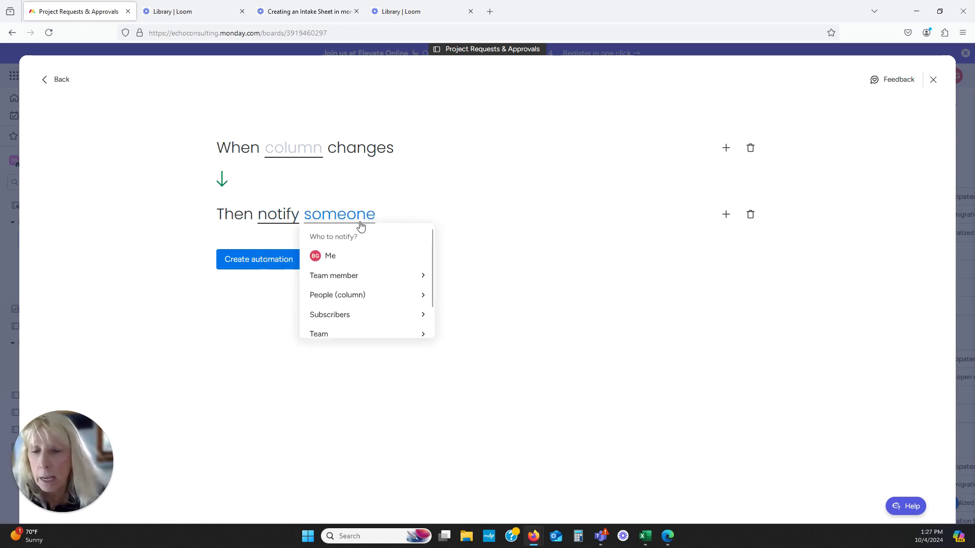
{"action": "left_click", "coordinate": [351, 297]}
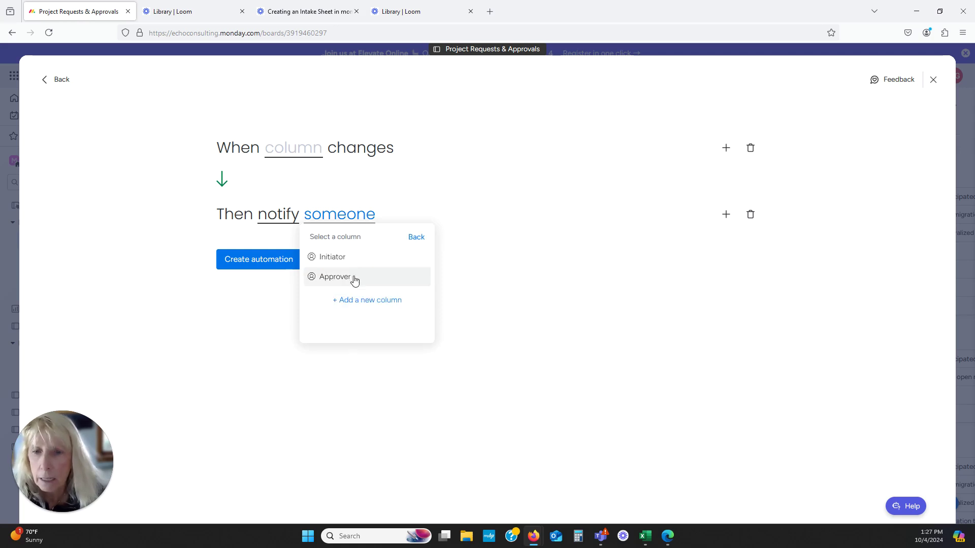
{"action": "left_click", "coordinate": [337, 258]}
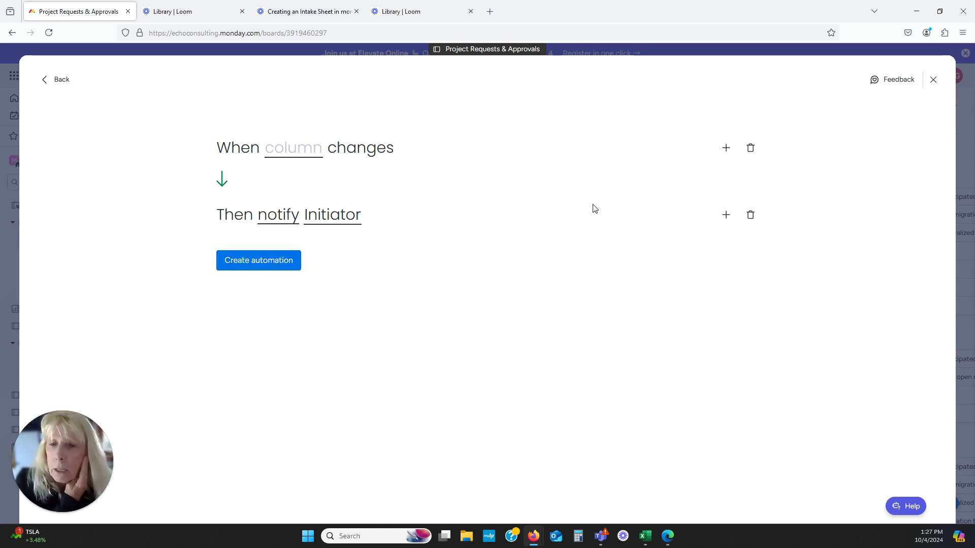
{"action": "left_click", "coordinate": [934, 81]}
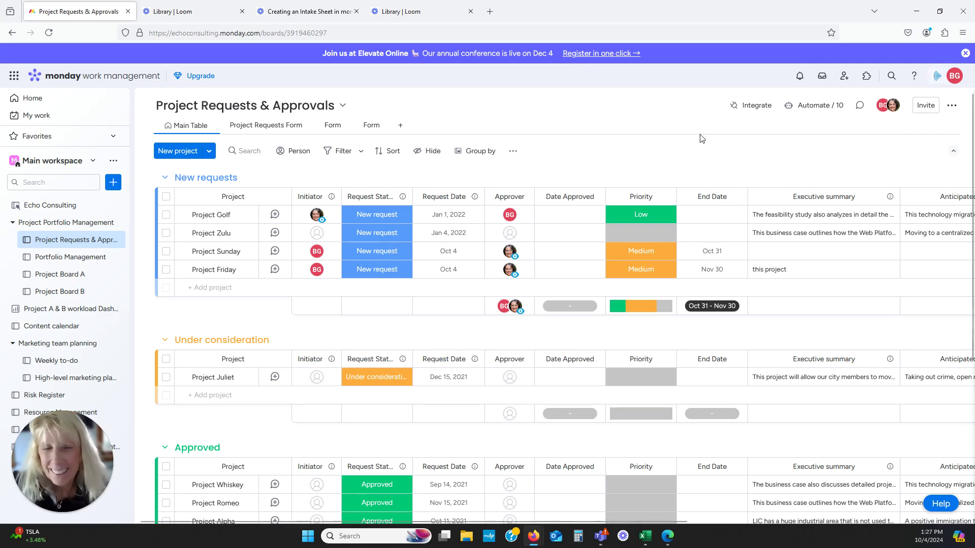